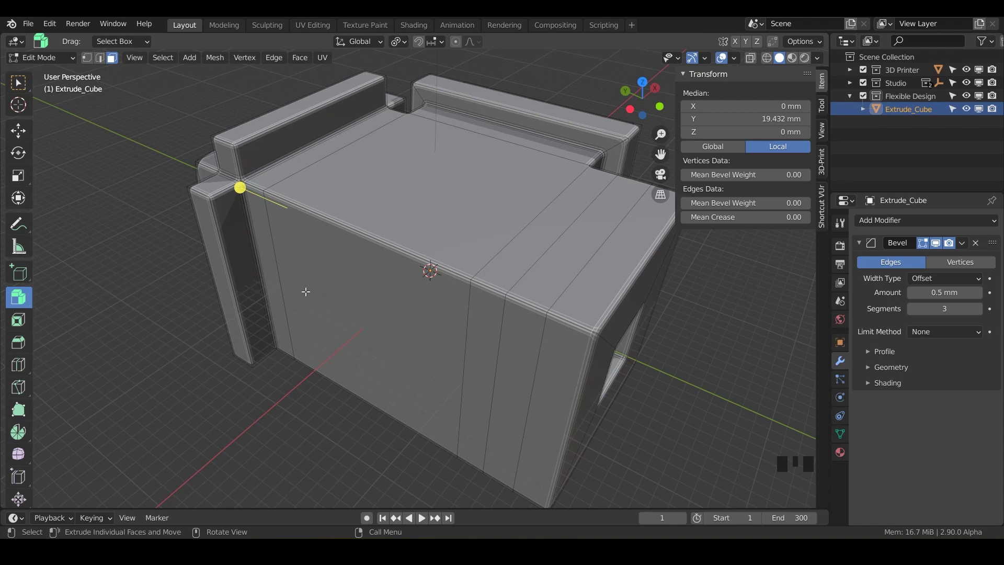
# Pull the large middle side face outward with Extrude Manifold until it sits at about X -16.9 mm
pyautogui.moveTo(24, 303); pyautogui.dragTo(75, 327)
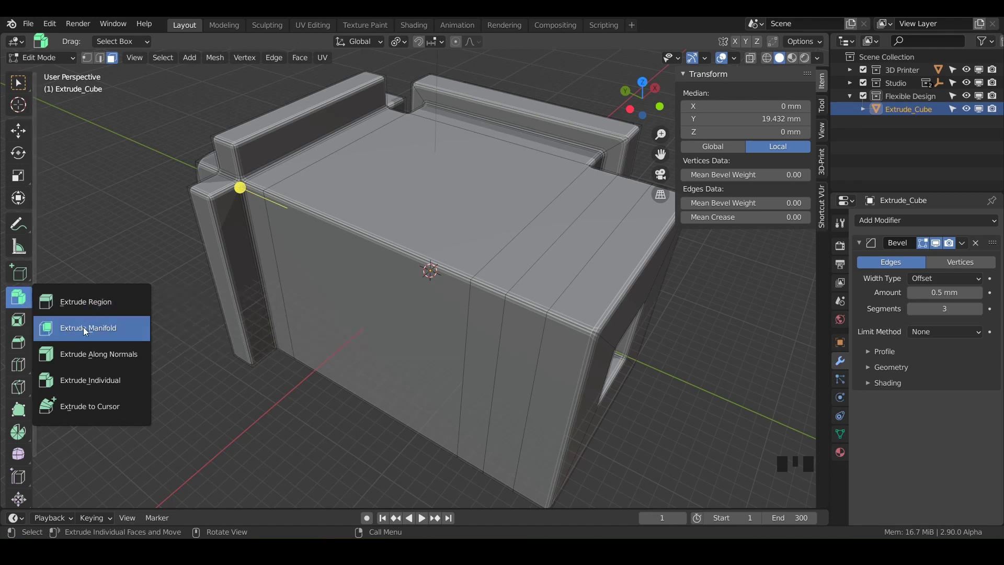
pyautogui.click(84, 327)
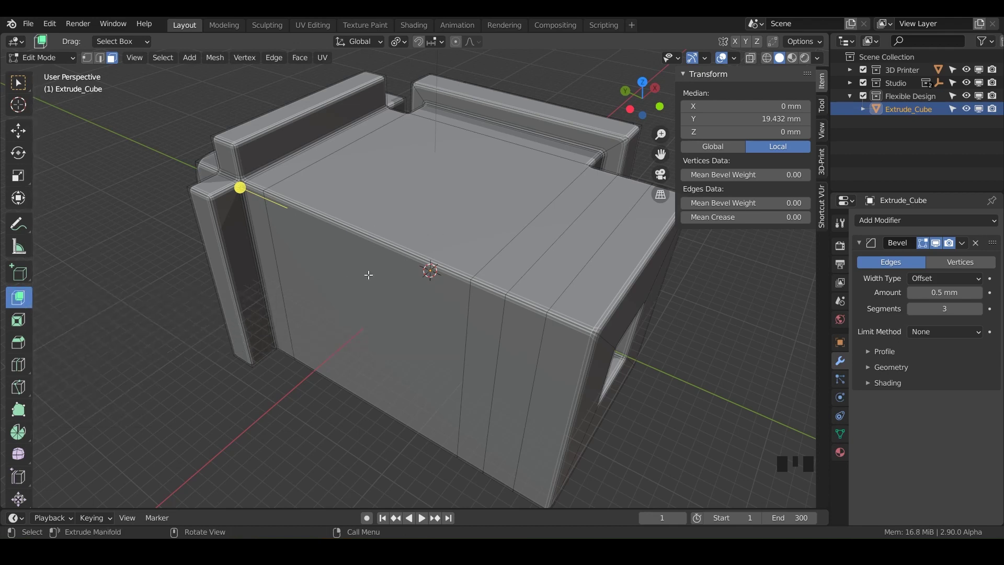
pyautogui.click(344, 284)
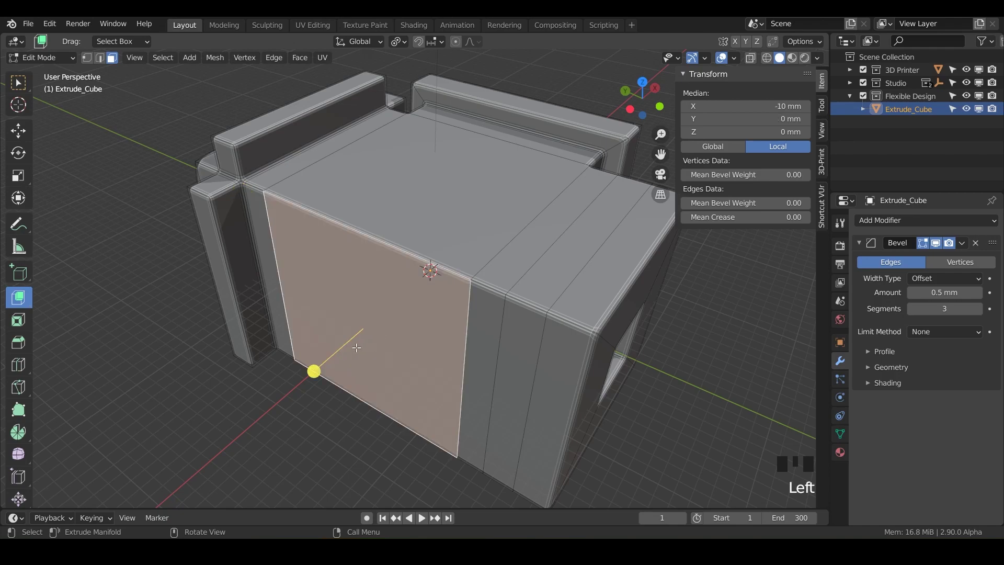
pyautogui.moveTo(355, 348); pyautogui.dragTo(293, 342, button='middle')
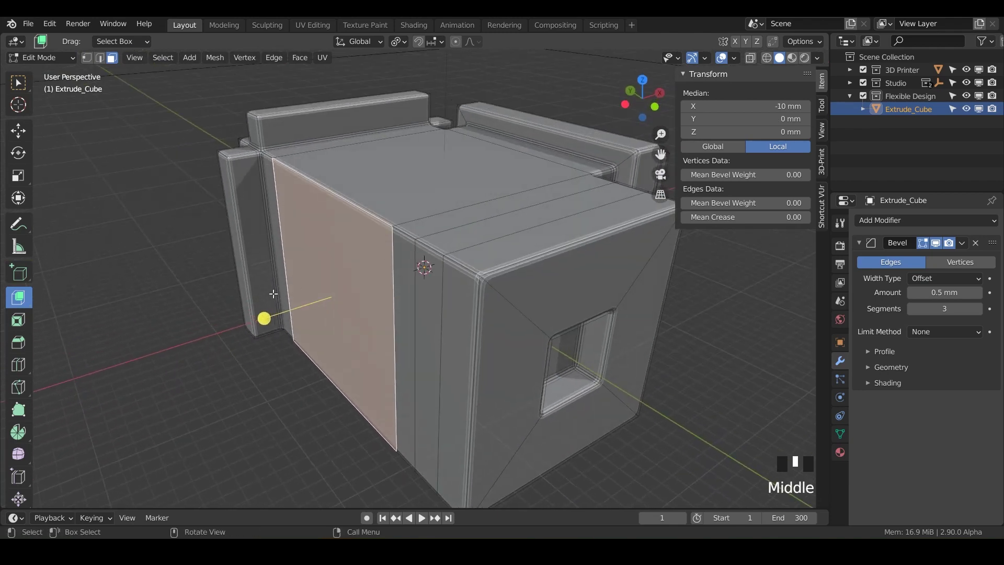
pyautogui.moveTo(265, 317); pyautogui.dragTo(229, 329)
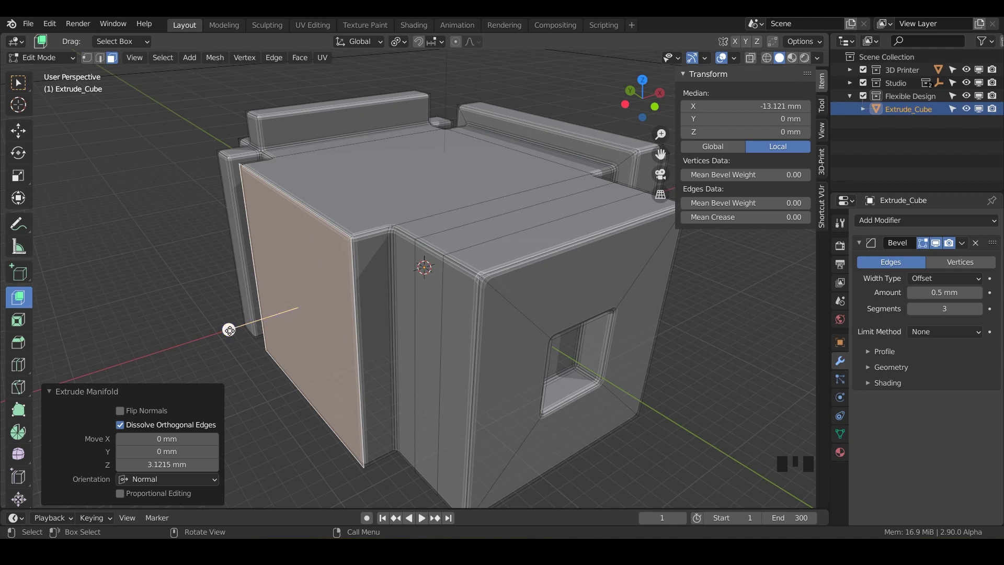
pyautogui.moveTo(229, 330); pyautogui.dragTo(141, 356)
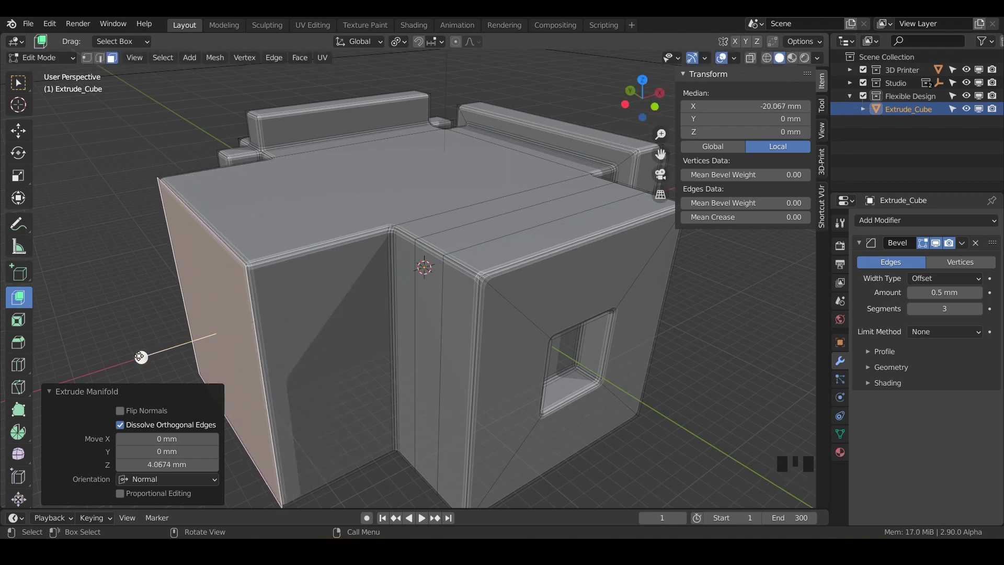
pyautogui.moveTo(141, 358); pyautogui.dragTo(182, 344)
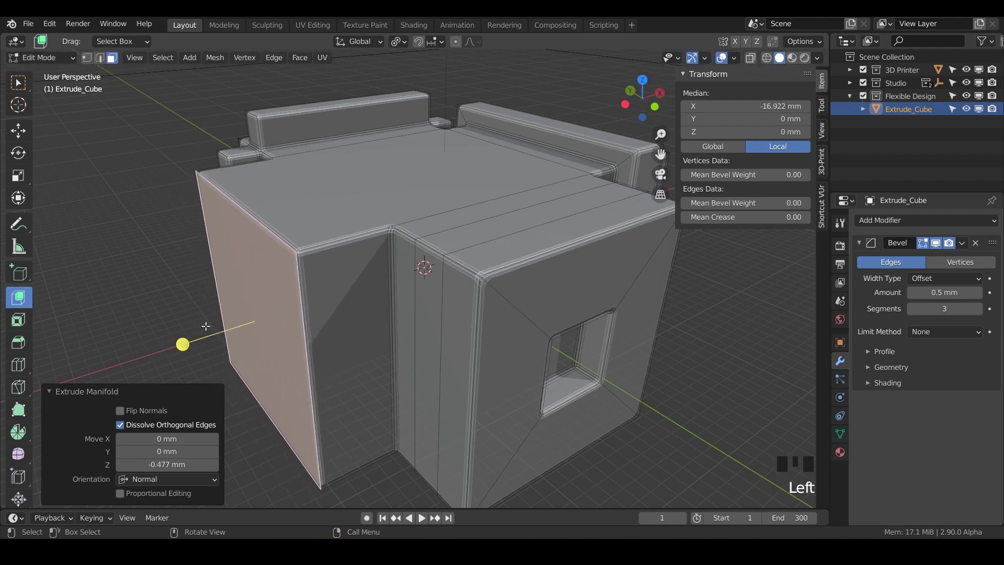
# Push the same side face inward about 11.15 mm with Extrude Manifold, cutting a recess into the body
pyautogui.moveTo(182, 344); pyautogui.dragTo(293, 310)
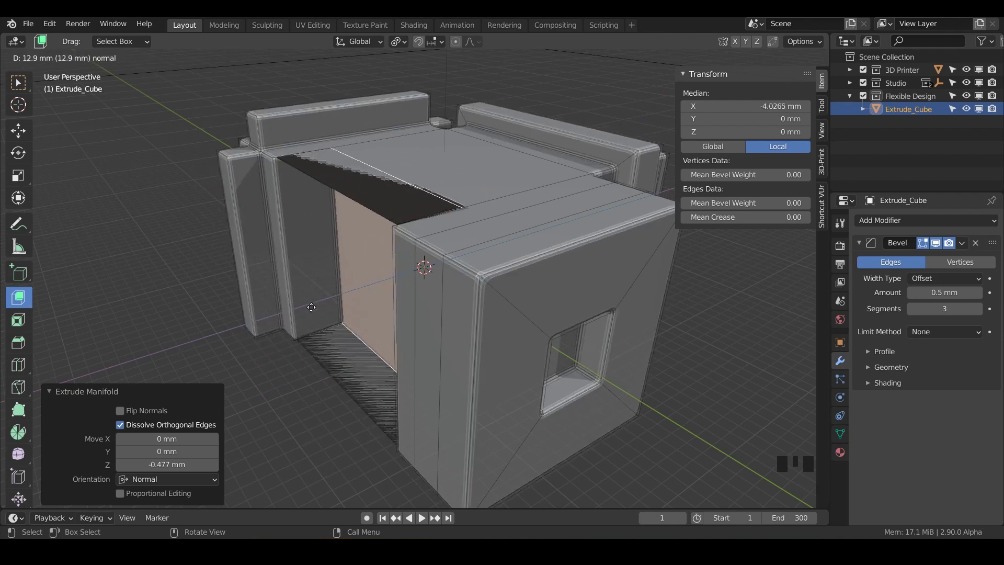
pyautogui.moveTo(305, 333)
pyautogui.mouseDown()
pyautogui.moveTo(295, 340)
pyautogui.moveTo(319, 322)
pyautogui.mouseUp()
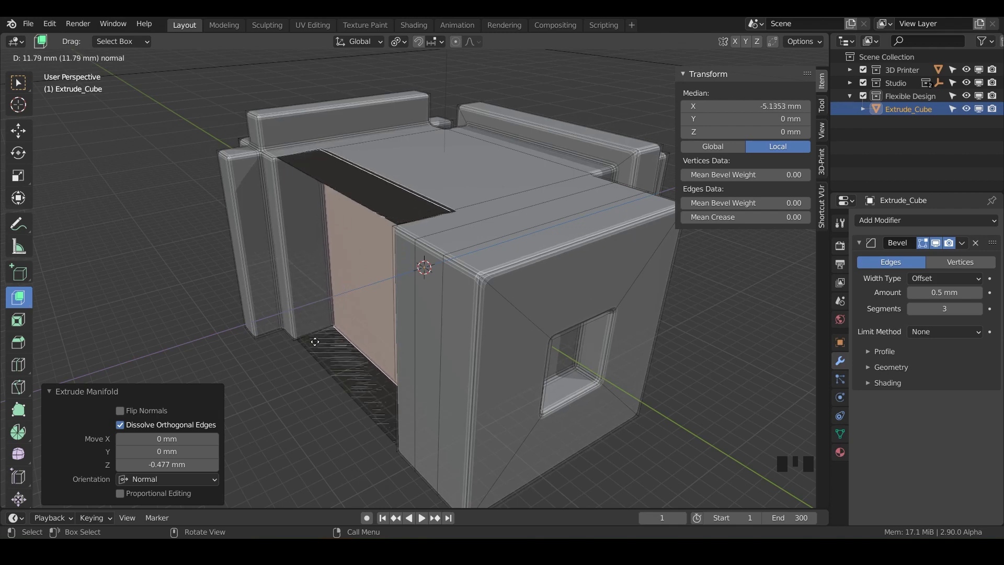
pyautogui.moveTo(306, 356); pyautogui.dragTo(298, 358)
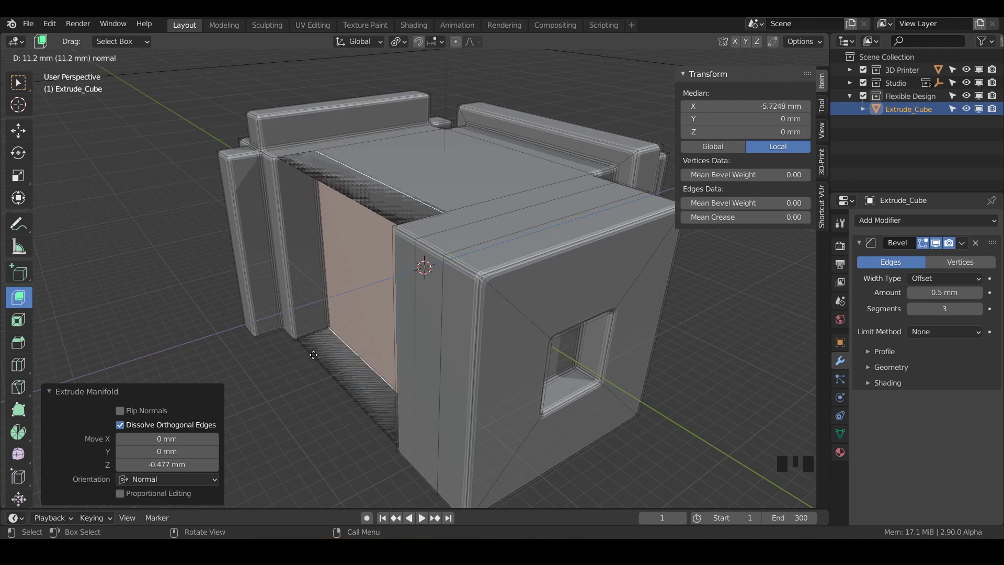
pyautogui.moveTo(313, 355); pyautogui.dragTo(314, 360)
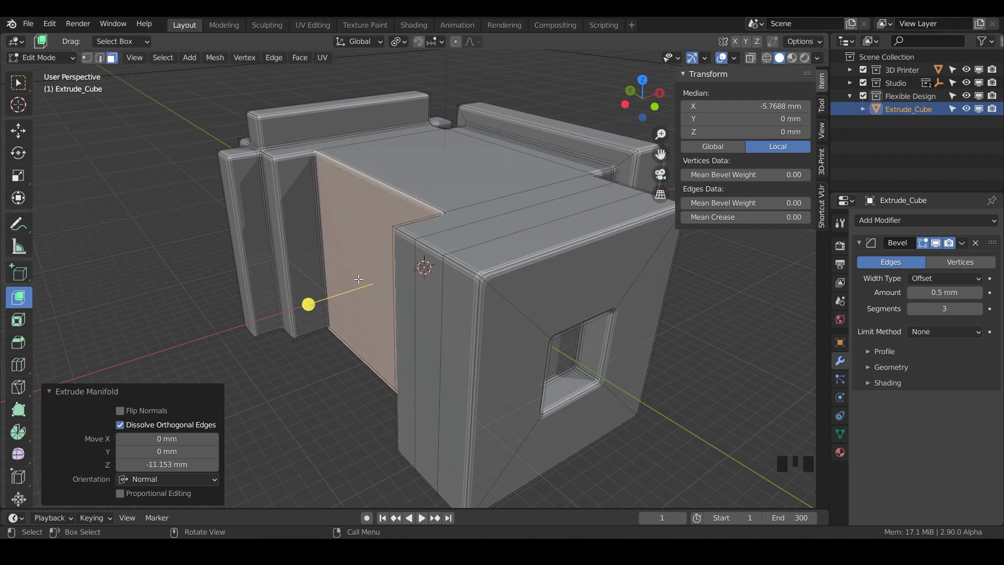
# Extrude the recessed face back outward about 8.65 mm and pull it in again by about 0.79 mm
pyautogui.moveTo(359, 279); pyautogui.dragTo(343, 331, button='middle')
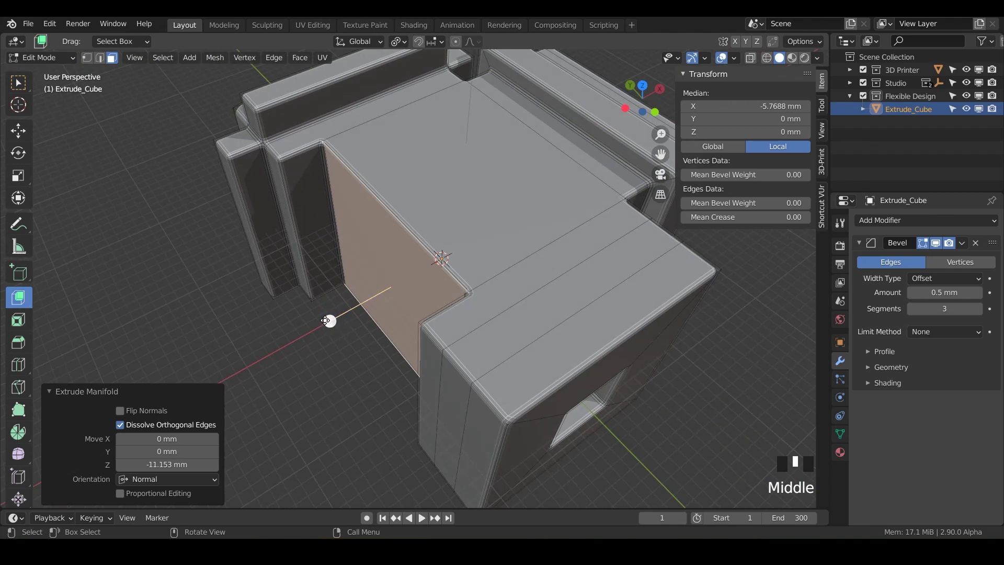
pyautogui.moveTo(330, 321); pyautogui.dragTo(264, 400)
pyautogui.keyDown('shift'); pyautogui.moveTo(348, 352); pyautogui.dragTo(384, 335, button='middle'); pyautogui.keyUp('shift')
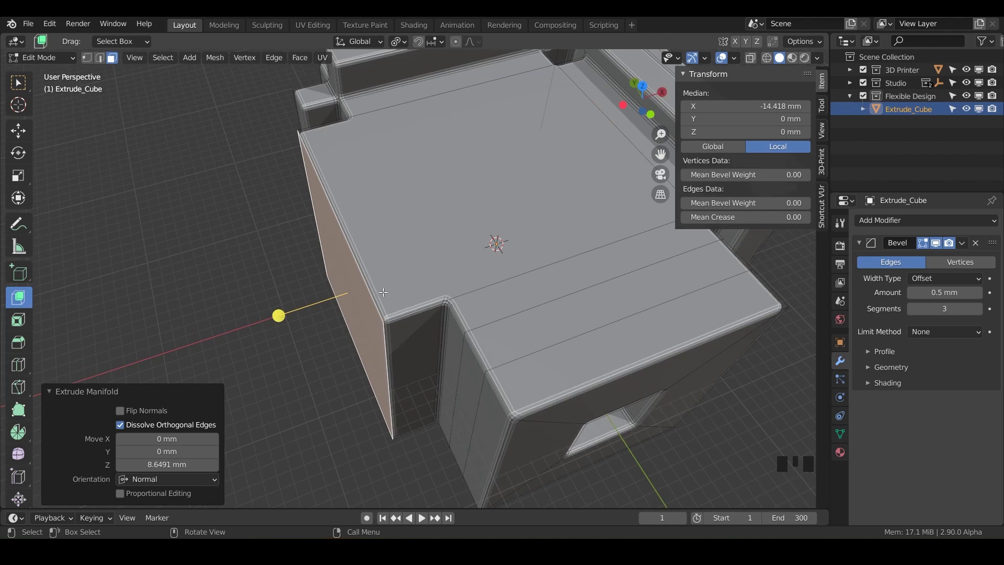
pyautogui.moveTo(277, 315); pyautogui.dragTo(290, 323)
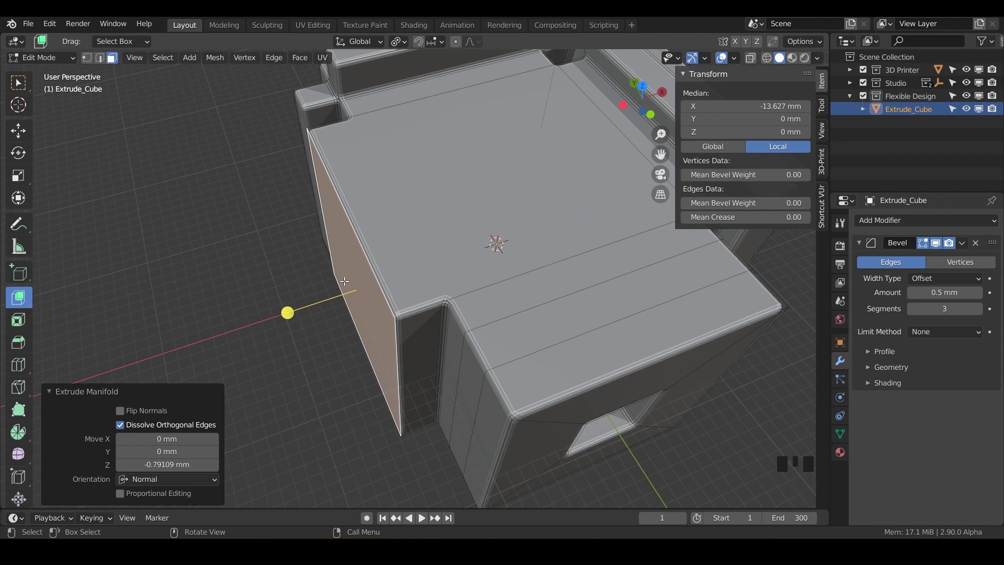
# Extrude the side face outward as a regular region twice, by about 3.18 mm and about 3.49 mm
pyautogui.press('e')
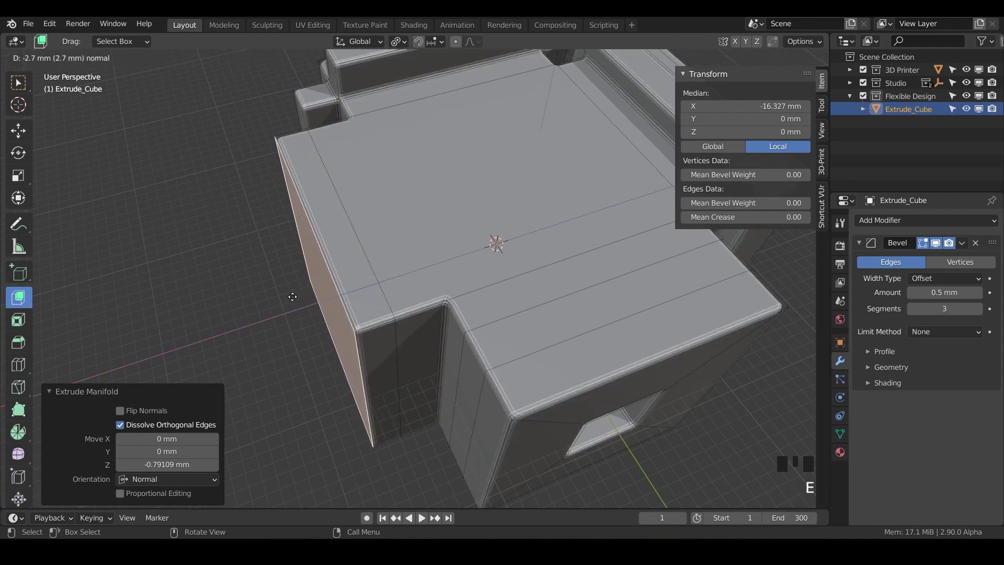
pyautogui.click(288, 298)
pyautogui.press('e')
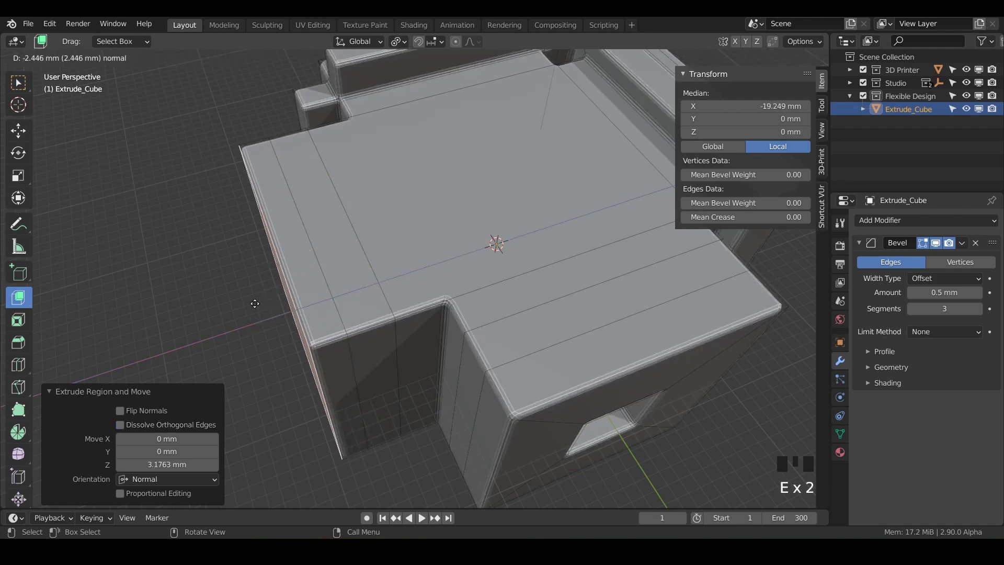
pyautogui.click(251, 301)
# Push the middle strip face of the extension inward on the window side to form a vertical groove
pyautogui.moveTo(251, 301); pyautogui.dragTo(309, 367, button='middle')
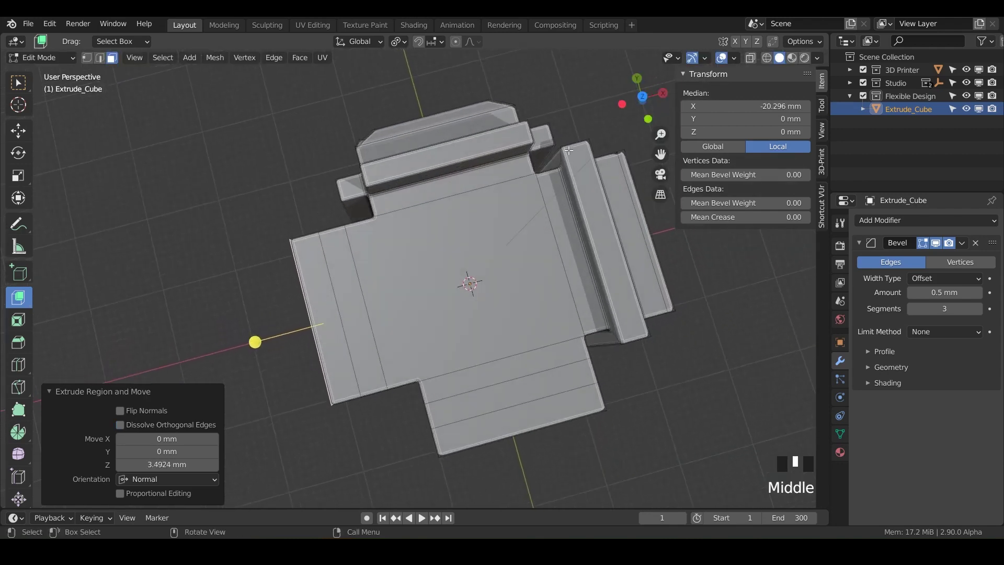
pyautogui.moveTo(403, 313); pyautogui.dragTo(414, 275, button='middle')
pyautogui.scroll(2, 413, 275)
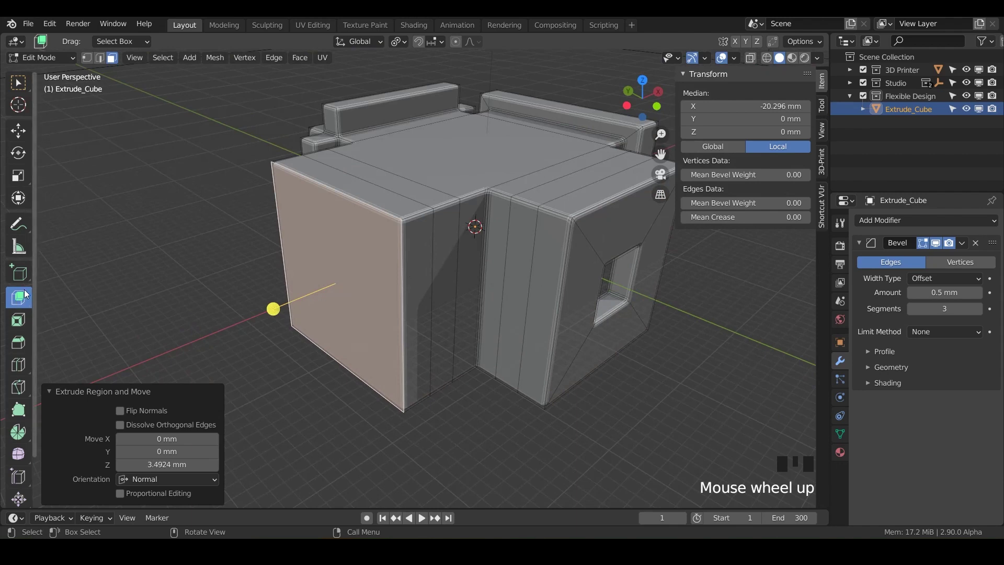
pyautogui.moveTo(365, 337); pyautogui.dragTo(353, 304, button='middle')
pyautogui.click(393, 285)
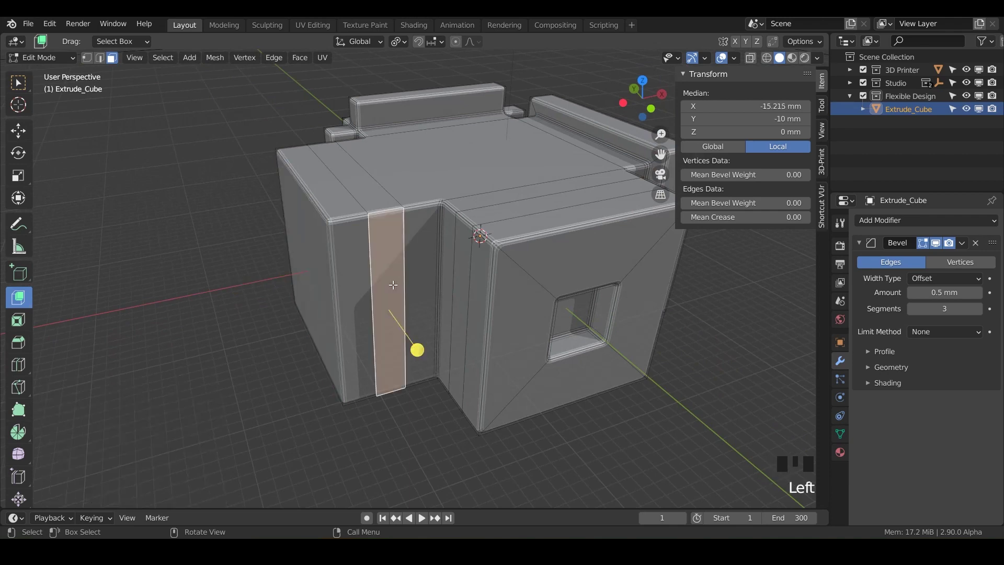
pyautogui.click(417, 349)
pyautogui.moveTo(417, 350); pyautogui.dragTo(393, 335)
# Extrude the matching middle strip face on the opposite side of the extension outward
pyautogui.moveTo(367, 333); pyautogui.dragTo(411, 307, button='middle')
pyautogui.click(364, 281)
pyautogui.middleClick(364, 281)
pyautogui.moveTo(365, 281); pyautogui.dragTo(452, 262, button='middle')
pyautogui.click(451, 262)
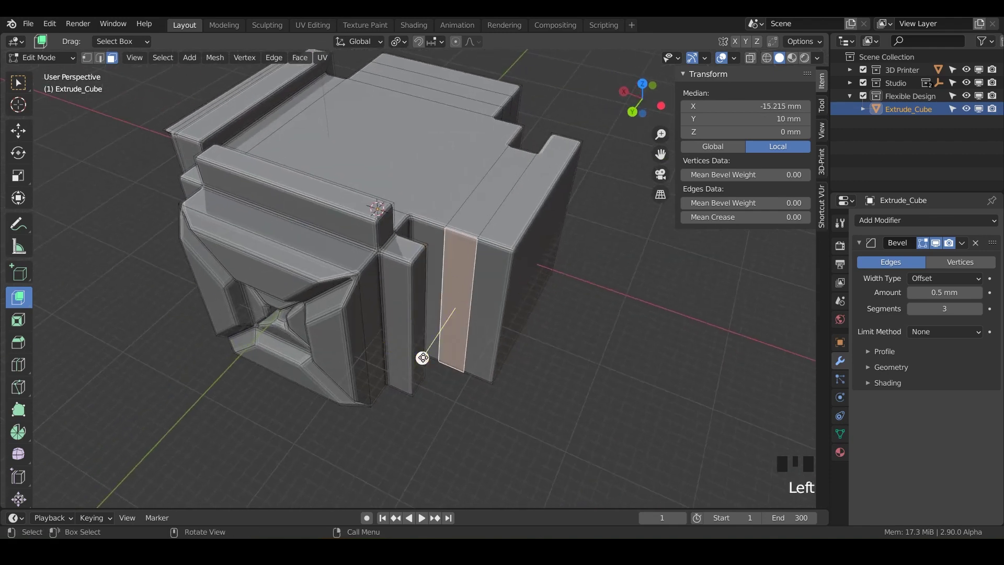
pyautogui.moveTo(423, 358); pyautogui.dragTo(408, 377)
# Push the innermost strip face beside the extruded middle strip inward to deepen the gap next to the body
pyautogui.moveTo(408, 377); pyautogui.dragTo(336, 280, button='middle')
pyautogui.click(409, 230)
pyautogui.scroll(2, 409, 231)
pyautogui.scroll(2, 388, 267)
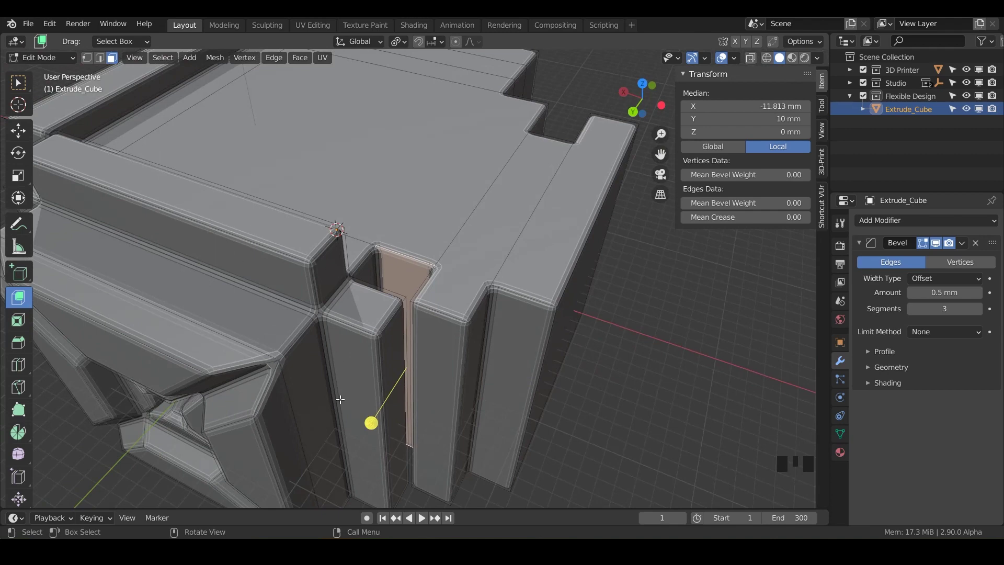
pyautogui.moveTo(371, 423); pyautogui.dragTo(396, 385)
# Try extruding the top face of the middle strip with Extrude Manifold and undo the attempt
pyautogui.moveTo(434, 340); pyautogui.dragTo(314, 124, button='middle')
pyautogui.click(296, 145)
pyautogui.moveTo(324, 123); pyautogui.dragTo(329, 170)
pyautogui.moveTo(330, 170); pyautogui.dragTo(338, 228, button='middle')
pyautogui.click(338, 229)
pyautogui.hotkey('ctrl', 'z')
pyautogui.hotkey('ctrl', 'z')
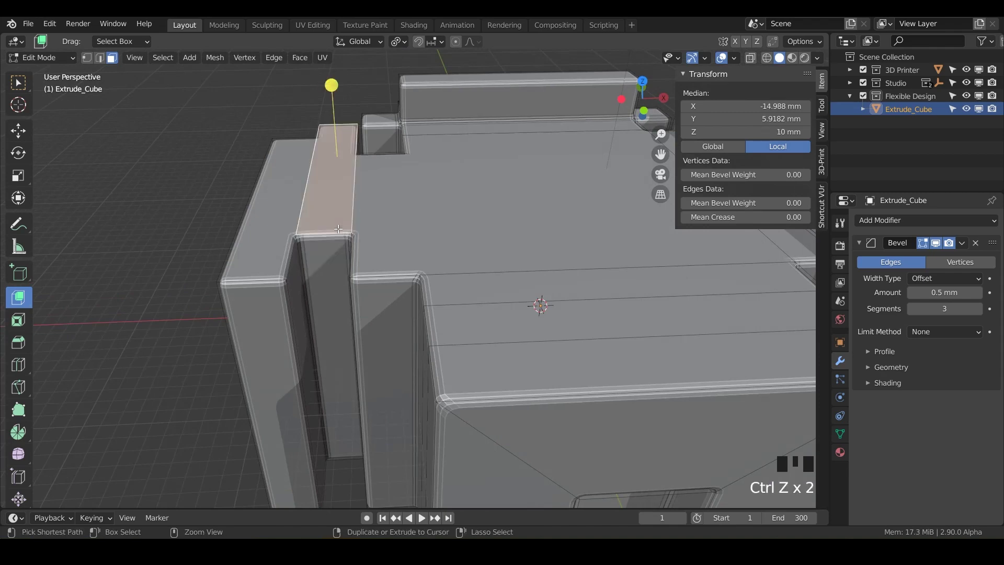
# Try lowering the middle strip's top face about 3.08 mm, inspect the geometry at its inner corner, and undo the extrusion
pyautogui.moveTo(336, 226); pyautogui.dragTo(331, 107, button='middle')
pyautogui.moveTo(332, 108); pyautogui.dragTo(320, 152)
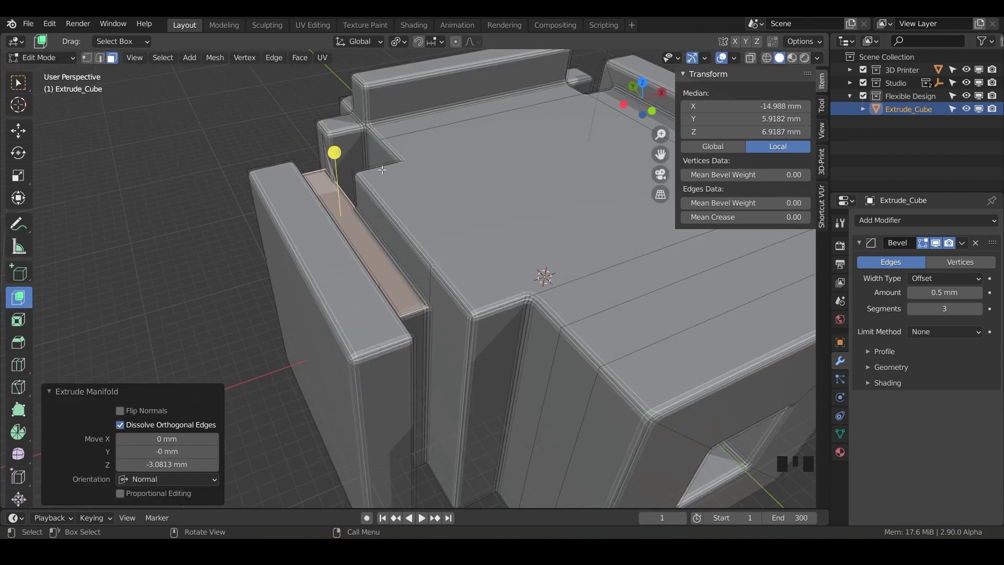
pyautogui.moveTo(384, 177); pyautogui.dragTo(465, 208, button='middle')
pyautogui.scroll(5, 390, 201)
pyautogui.moveTo(489, 264); pyautogui.dragTo(517, 299, button='middle')
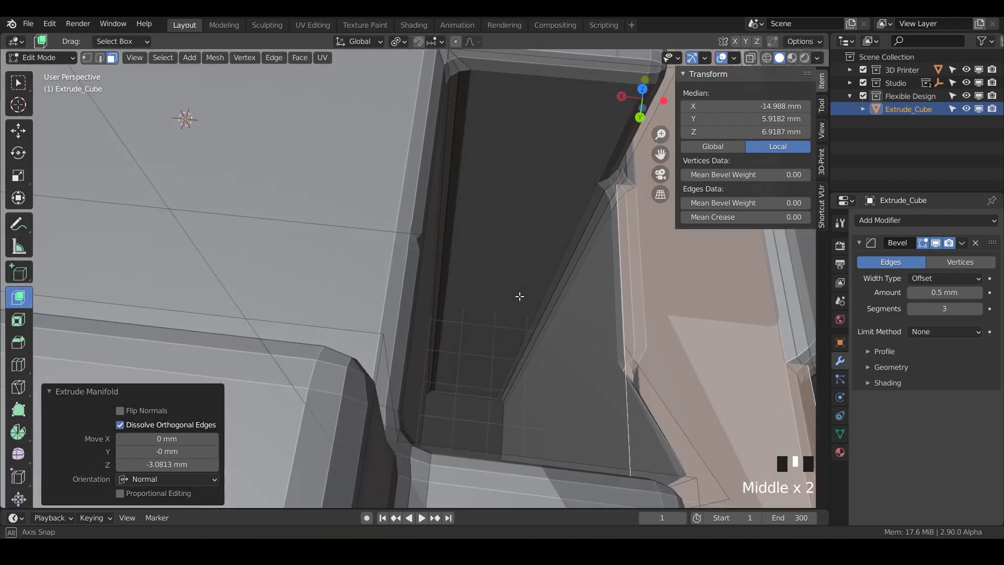
pyautogui.moveTo(520, 296); pyautogui.dragTo(225, 240, button='middle')
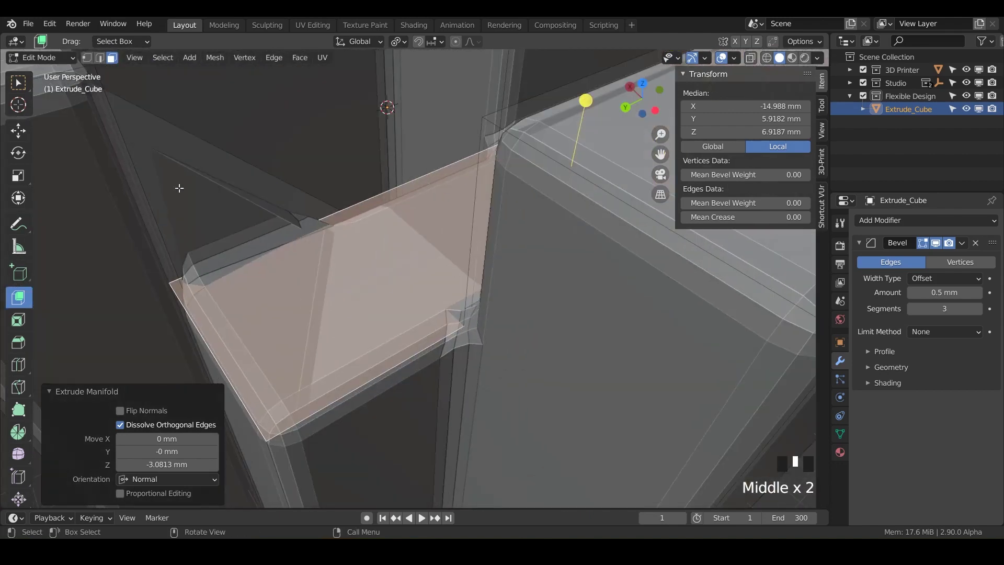
pyautogui.scroll(-3, 213, 295)
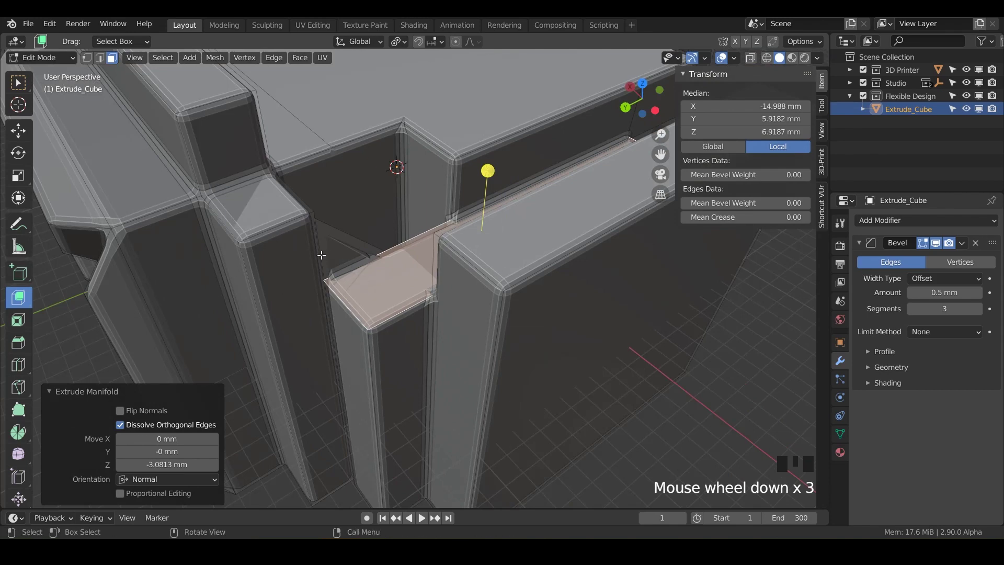
pyautogui.hotkey('ctrl', 'z')
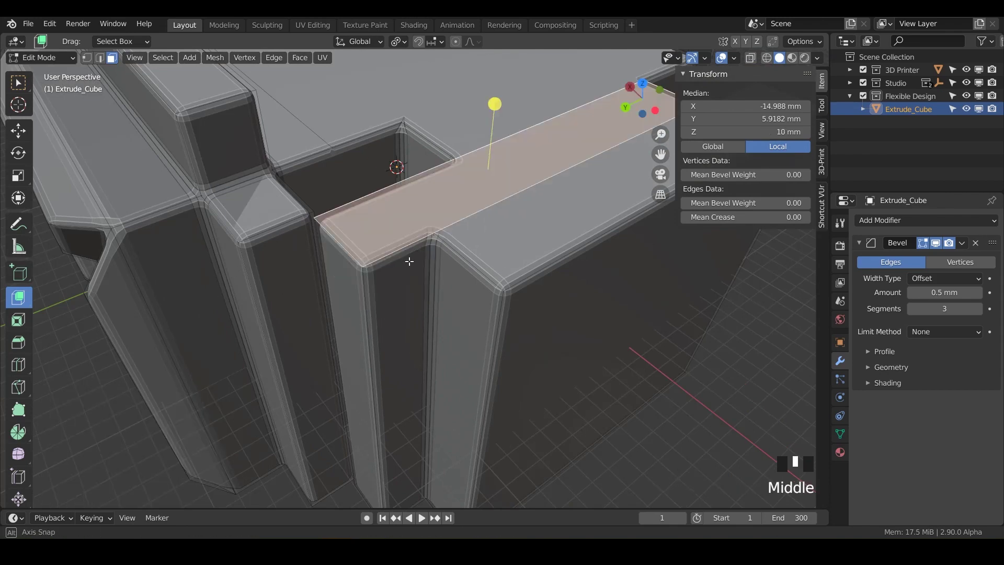
# Raise the middle strip's top face slightly and push the adjacent outer plate's top face down about 2.09 mm
pyautogui.moveTo(409, 261); pyautogui.dragTo(394, 267, button='middle')
pyautogui.moveTo(469, 131); pyautogui.dragTo(471, 101)
pyautogui.moveTo(471, 101); pyautogui.dragTo(337, 206, button='middle')
pyautogui.scroll(-3, 448, 209)
pyautogui.click(337, 205)
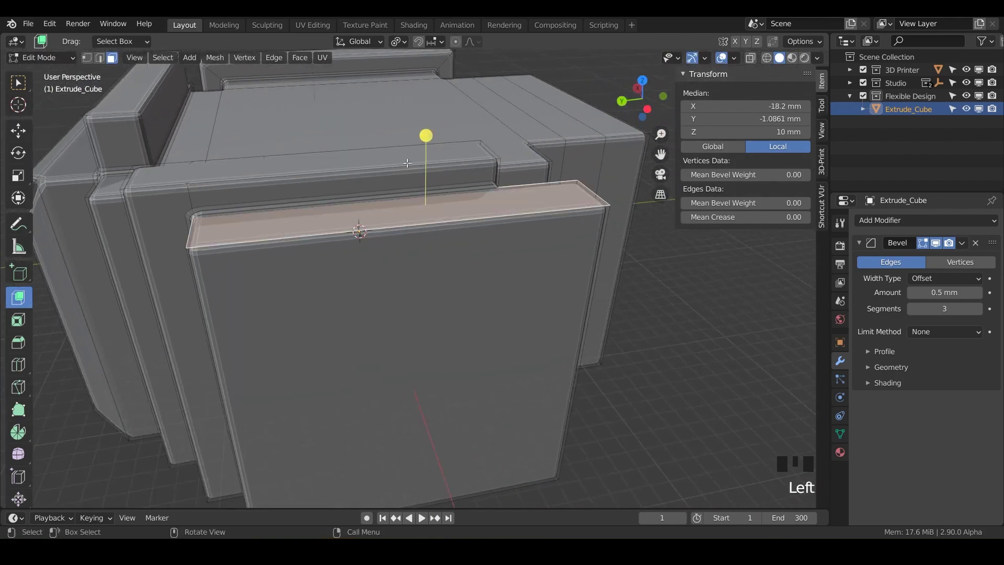
pyautogui.moveTo(428, 142); pyautogui.dragTo(429, 180)
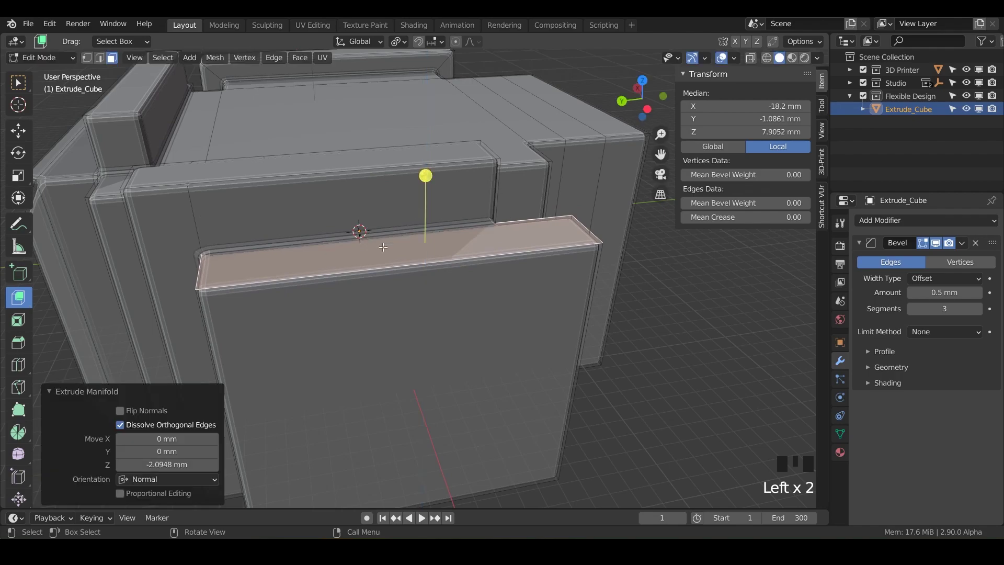
# Extrude the middle strip's exposed side face outward about 4.85 mm over the top of the lowered outer plate
pyautogui.moveTo(376, 249); pyautogui.dragTo(274, 240, button='middle')
pyautogui.scroll(4, 274, 239)
pyautogui.hotkey('ctrl', 'z')
pyautogui.keyDown('shift'); pyautogui.moveTo(206, 171); pyautogui.dragTo(277, 208, button='middle'); pyautogui.keyUp('shift')
pyautogui.scroll(-2, 243, 185)
pyautogui.moveTo(276, 209); pyautogui.dragTo(229, 256)
# Extrude the underside of the new overhang downward to make it a taller block
pyautogui.moveTo(332, 292); pyautogui.dragTo(329, 228, button='middle')
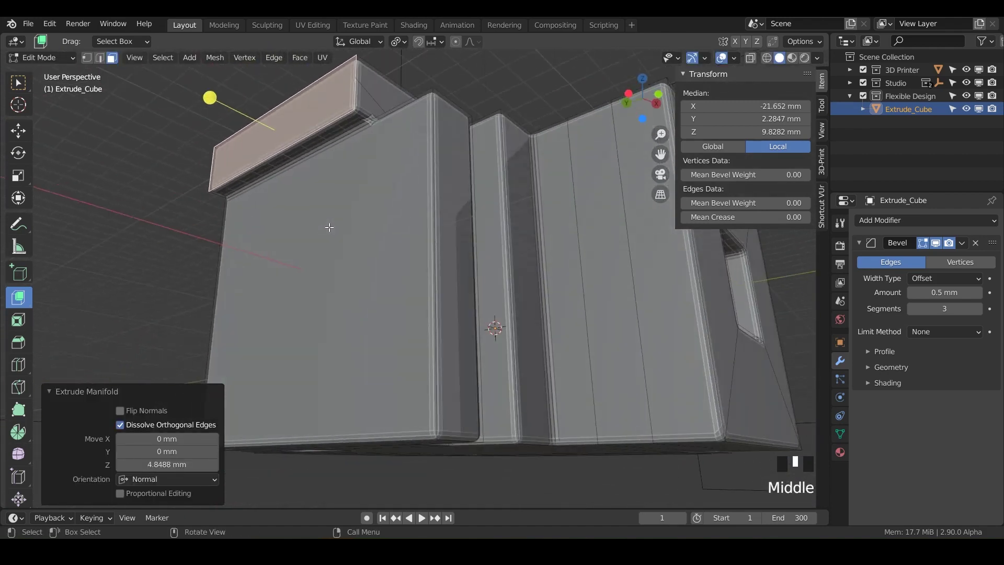
pyautogui.click(342, 128)
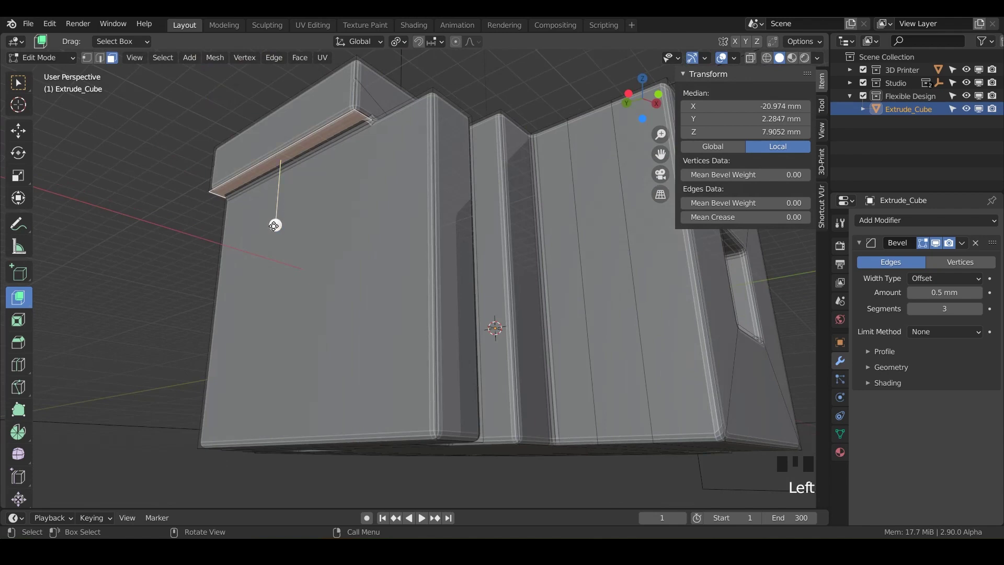
pyautogui.moveTo(275, 225); pyautogui.dragTo(251, 299)
# Extrude the overhanging block's large outer face outward about 0.3 mm and scale the face down to 0.331
pyautogui.moveTo(251, 299); pyautogui.dragTo(441, 396, button='middle')
pyautogui.scroll(2, 262, 337)
pyautogui.scroll(-2, 444, 353)
pyautogui.click(376, 270)
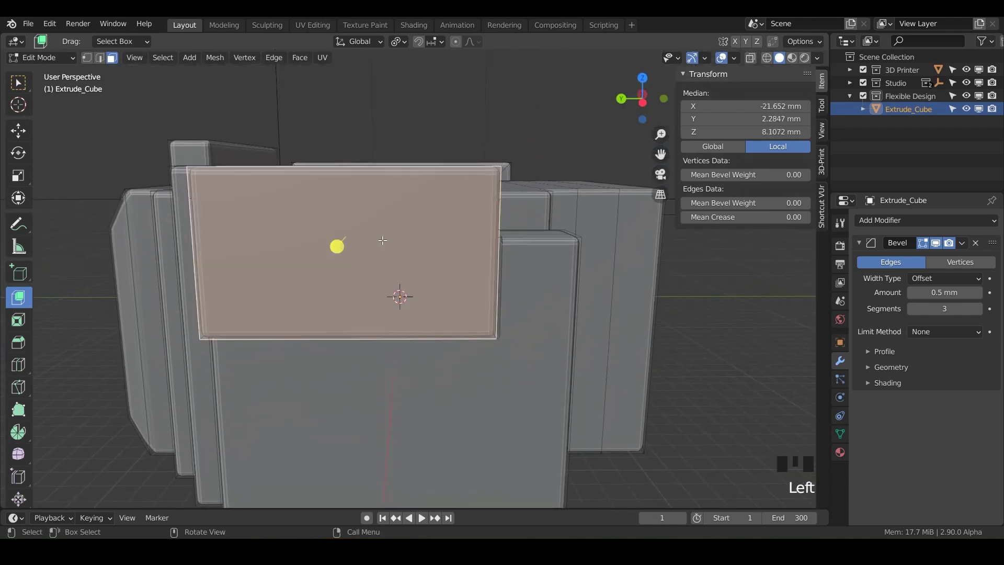
pyautogui.moveTo(348, 297); pyautogui.dragTo(303, 320, button='middle')
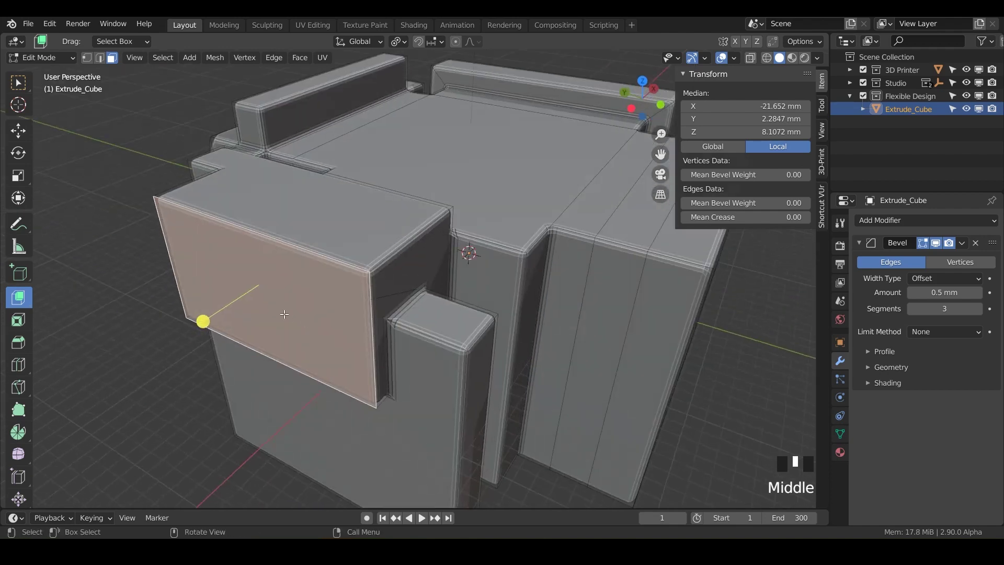
pyautogui.press('e')
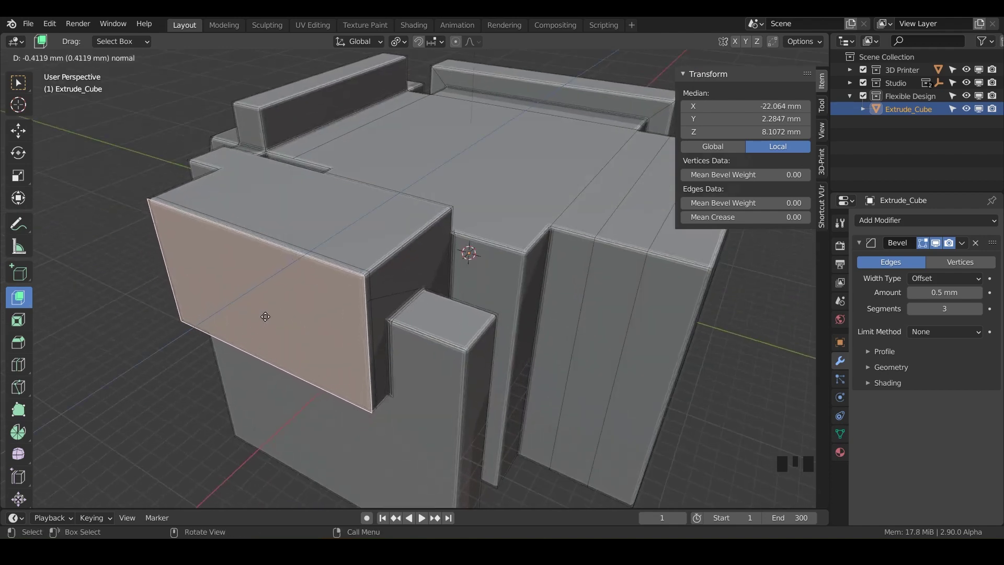
pyautogui.click(265, 315)
pyautogui.press('s')
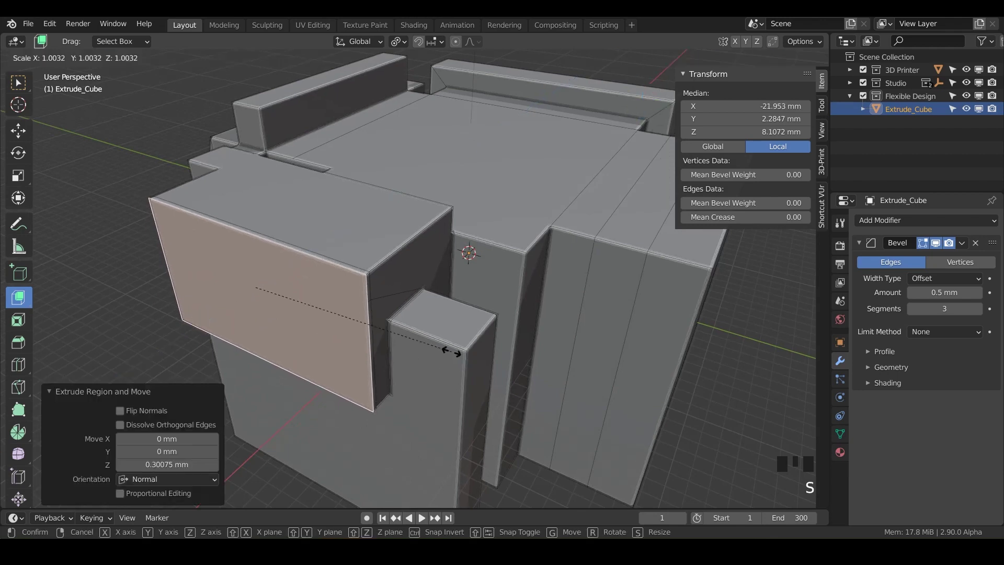
pyautogui.click(317, 316)
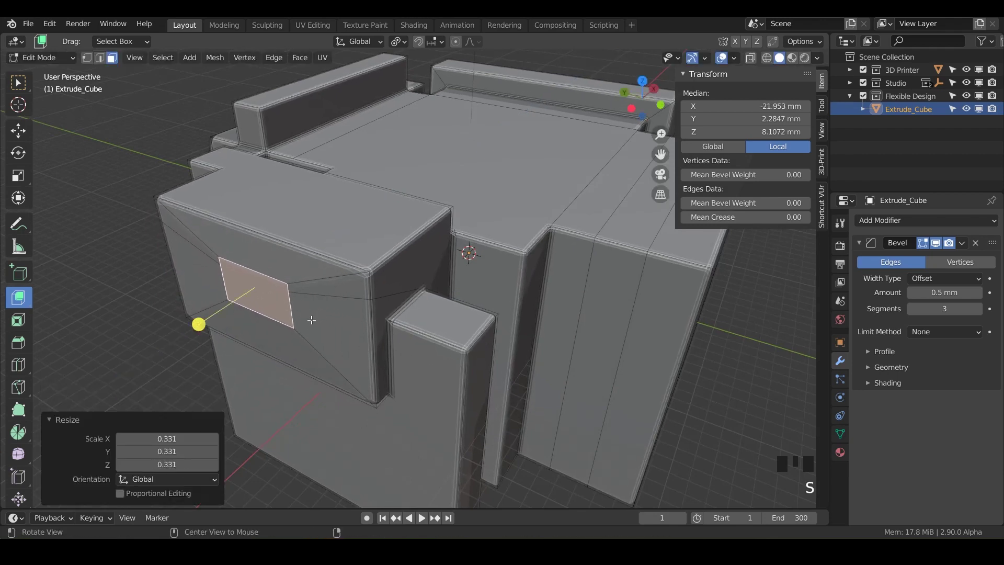
# Push the small inset face into the overhanging block to form a rectangular pocket
pyautogui.moveTo(197, 322); pyautogui.dragTo(372, 246, button='middle')
pyautogui.scroll(2, 366, 293)
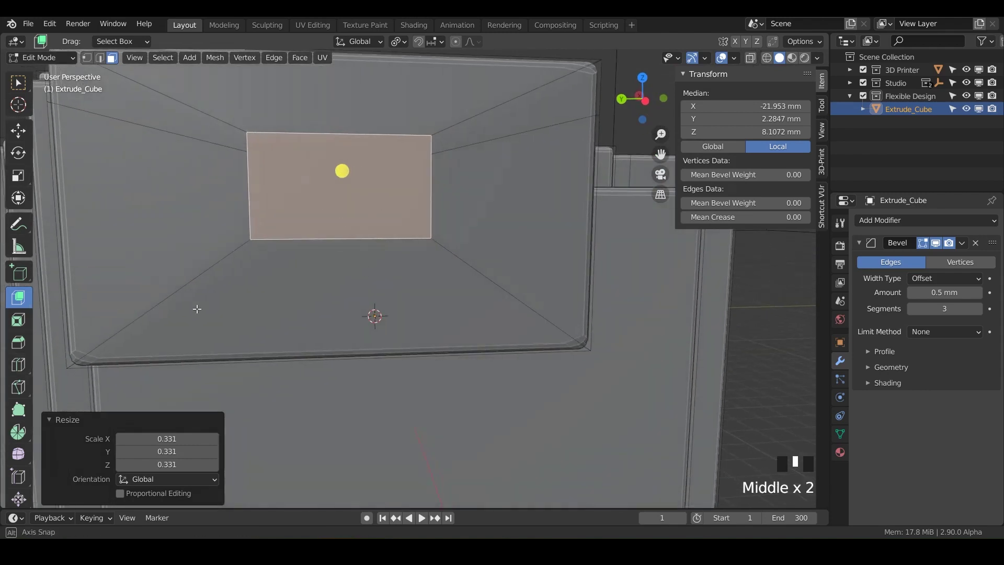
pyautogui.moveTo(189, 311); pyautogui.dragTo(52, 221, button='middle')
pyautogui.moveTo(59, 238); pyautogui.dragTo(112, 226)
# Extrude the pocket's side wall inward as a small block and pull that block's front face slightly outward
pyautogui.moveTo(112, 226); pyautogui.dragTo(445, 240, button='middle')
pyautogui.click(417, 247)
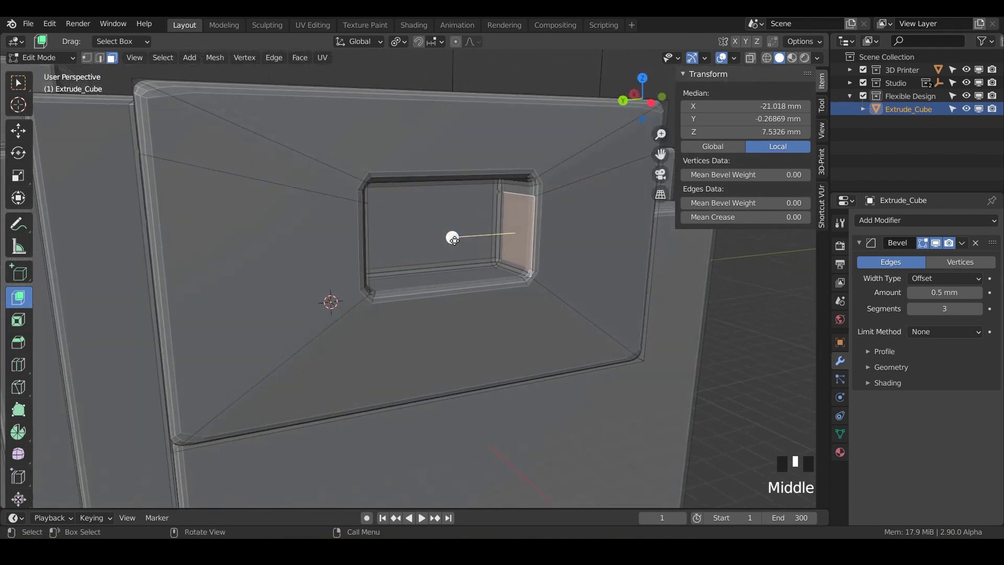
pyautogui.moveTo(453, 239); pyautogui.dragTo(418, 236)
pyautogui.moveTo(419, 237); pyautogui.dragTo(463, 223, button='middle')
pyautogui.click(463, 223)
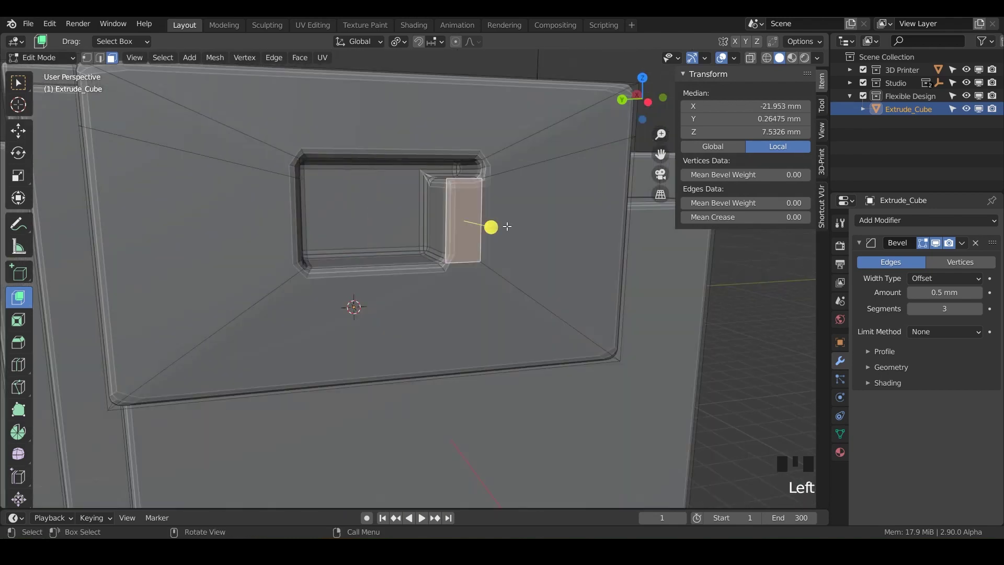
pyautogui.moveTo(492, 227); pyautogui.dragTo(501, 238)
# Extrude the trapezoidal face below the pocket outward about 1.32 mm to form a lip
pyautogui.moveTo(501, 238); pyautogui.dragTo(460, 302, button='middle')
pyautogui.click(310, 369)
pyautogui.moveTo(294, 378); pyautogui.dragTo(279, 396)
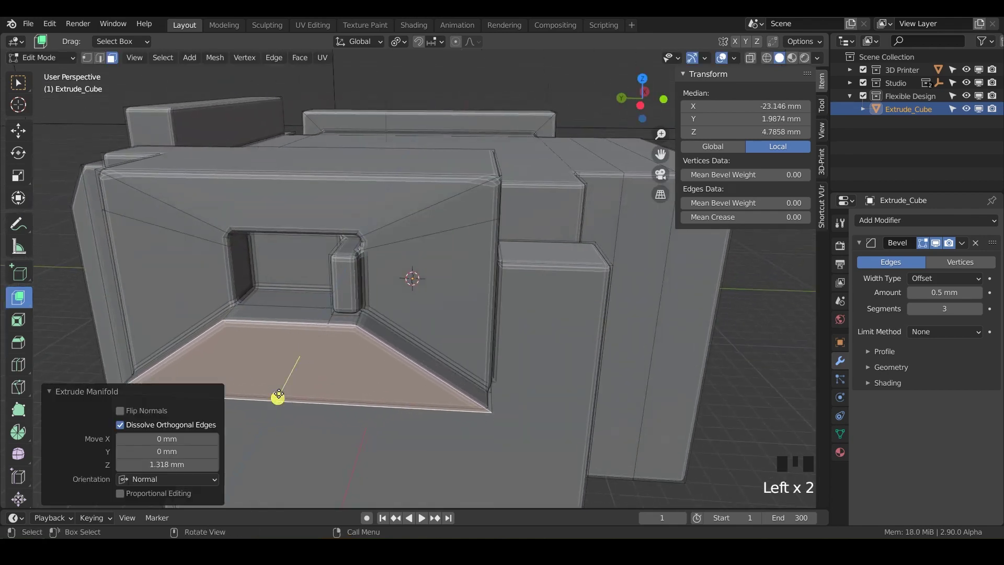
# Extrude the lip's sloped side face nearest the small block outward about 1.41 mm and scale it down
pyautogui.click(399, 343)
pyautogui.moveTo(473, 312); pyautogui.dragTo(501, 300)
pyautogui.press('s')
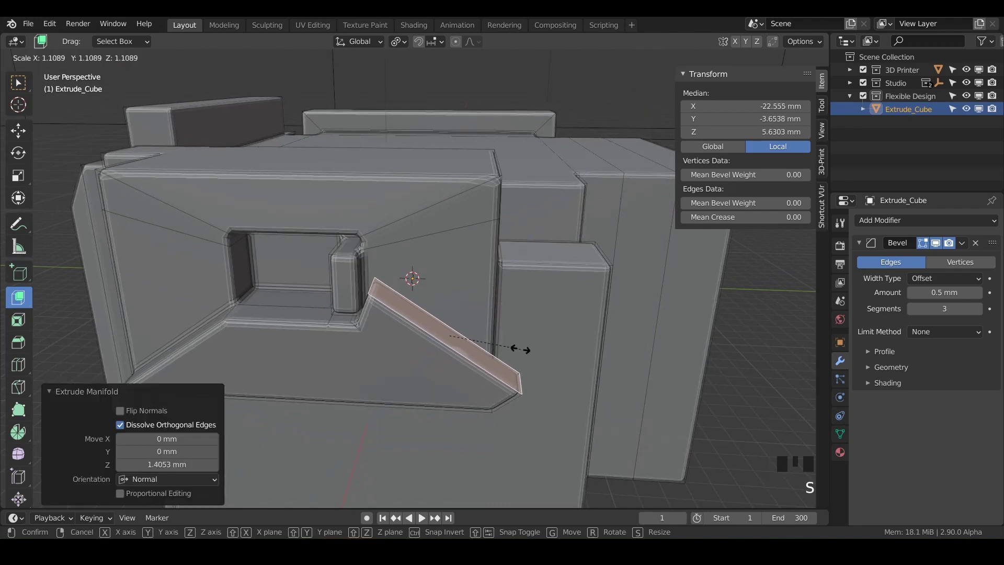
pyautogui.click(479, 333)
# Extrude the lip's opposite sloped side face outward and scale it down to 0.250
pyautogui.moveTo(281, 350); pyautogui.dragTo(347, 360, button='middle')
pyautogui.click(261, 346)
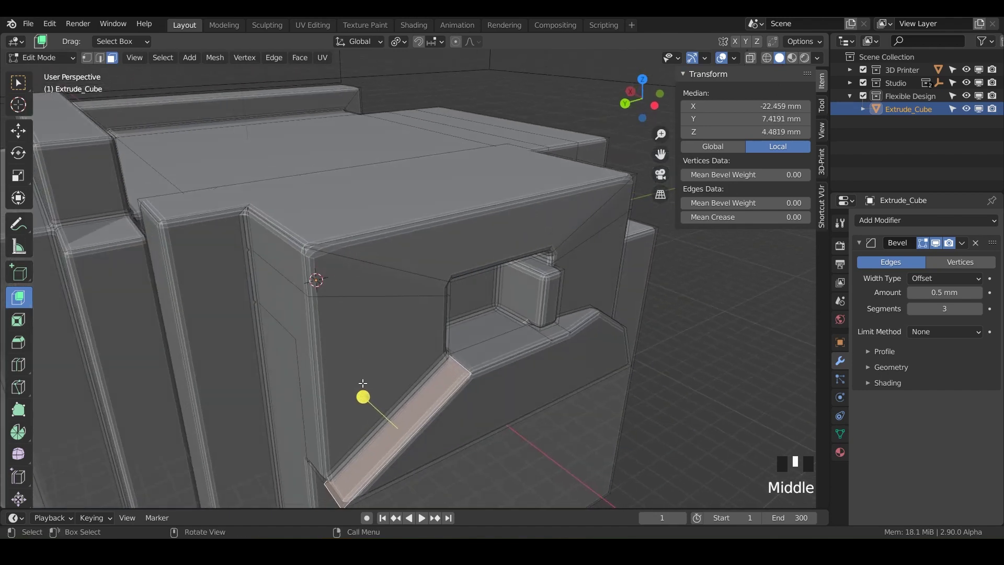
pyautogui.moveTo(364, 396); pyautogui.dragTo(388, 390)
pyautogui.press('s')
pyautogui.click(385, 393)
pyautogui.moveTo(404, 410); pyautogui.dragTo(342, 397, button='middle')
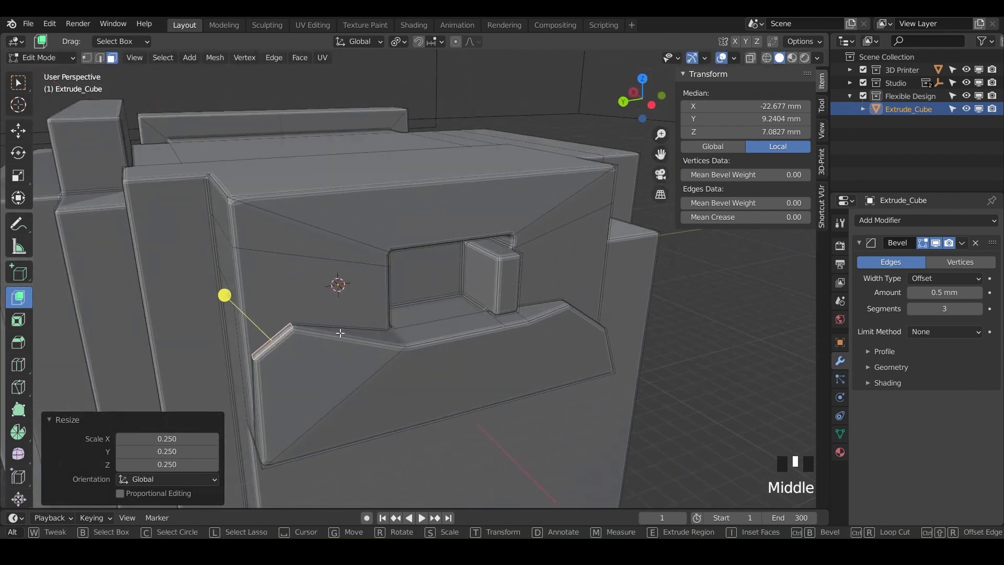
# Recess the face beside the pocket, above the lip, about 0.91 mm, scale it down and push it further in
pyautogui.moveTo(340, 333); pyautogui.dragTo(320, 334, button='middle')
pyautogui.click(267, 291)
pyautogui.moveTo(269, 286); pyautogui.dragTo(309, 296, button='middle')
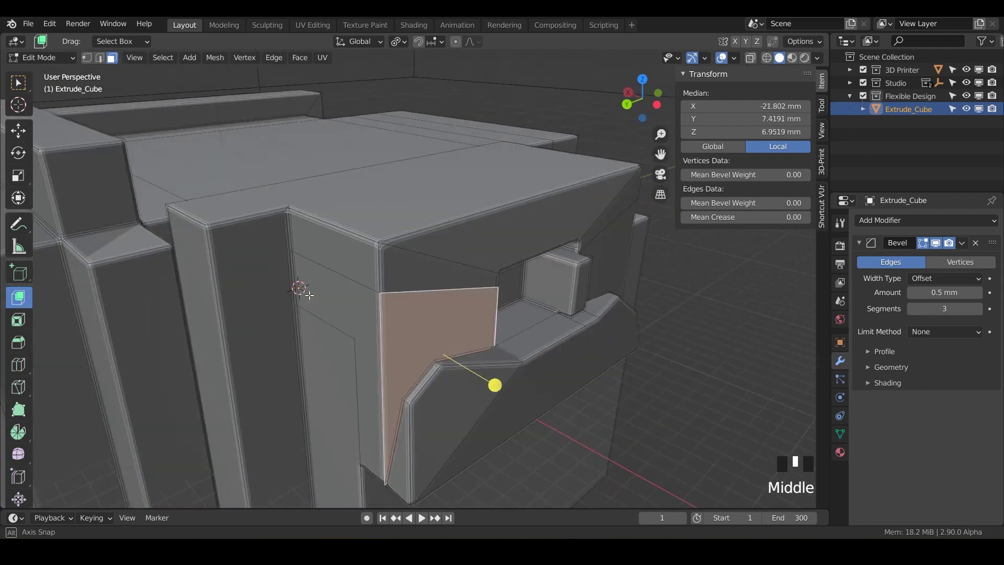
pyautogui.moveTo(492, 386); pyautogui.dragTo(475, 371)
pyautogui.press('s')
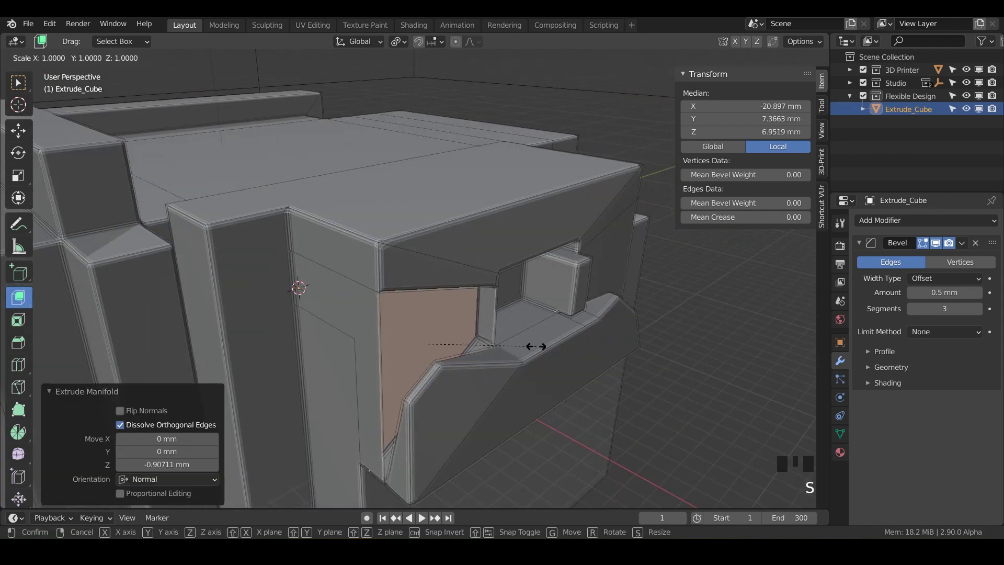
pyautogui.click(476, 374)
pyautogui.moveTo(475, 375); pyautogui.dragTo(435, 354, button='middle')
pyautogui.moveTo(186, 382); pyautogui.dragTo(191, 365)
# Recess the trapezoidal face above the pocket and scale it down
pyautogui.scroll(2, 268, 340)
pyautogui.moveTo(269, 340); pyautogui.dragTo(241, 342, button='middle')
pyautogui.keyDown('shift'); pyautogui.moveTo(242, 341); pyautogui.dragTo(376, 289, button='middle'); pyautogui.keyUp('shift')
pyautogui.moveTo(417, 315); pyautogui.dragTo(422, 303, button='middle')
pyautogui.moveTo(541, 242); pyautogui.dragTo(345, 250, button='middle')
pyautogui.click(389, 197)
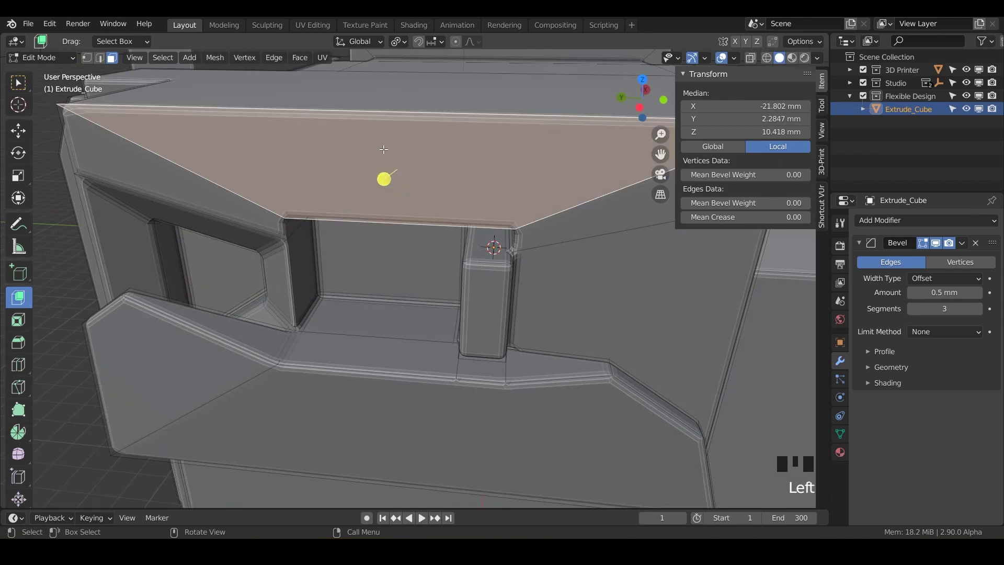
pyautogui.moveTo(385, 178); pyautogui.dragTo(392, 170)
pyautogui.press('s')
pyautogui.click(436, 198)
# Scale down the outer plate's large outer face below the lip and recess it about 0.98 mm
pyautogui.moveTo(436, 198); pyautogui.dragTo(378, 162, button='middle')
pyautogui.moveTo(373, 243); pyautogui.dragTo(461, 362, button='middle')
pyautogui.scroll(-2, 356, 251)
pyautogui.click(462, 364)
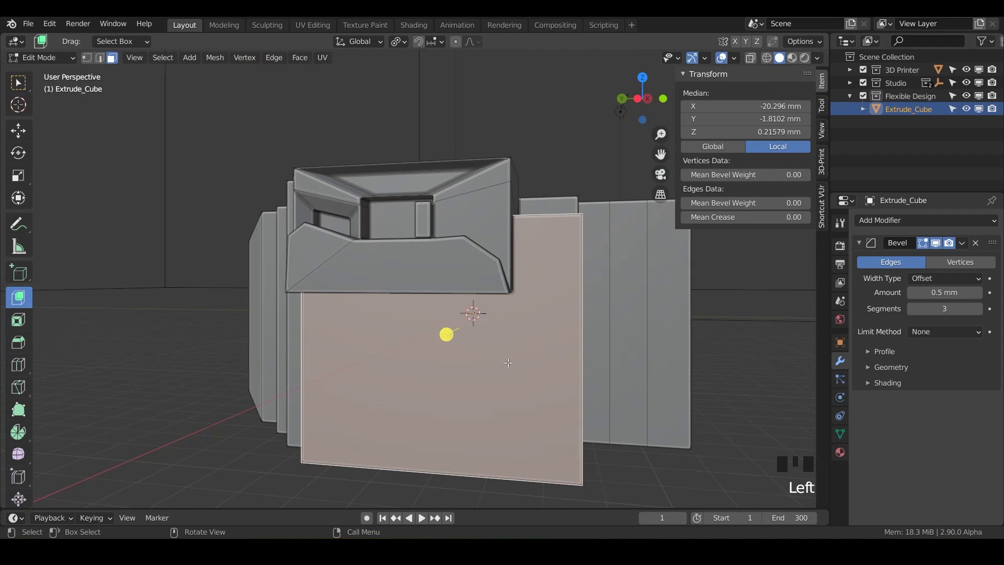
pyautogui.moveTo(506, 364); pyautogui.dragTo(444, 366, button='middle')
pyautogui.press('s')
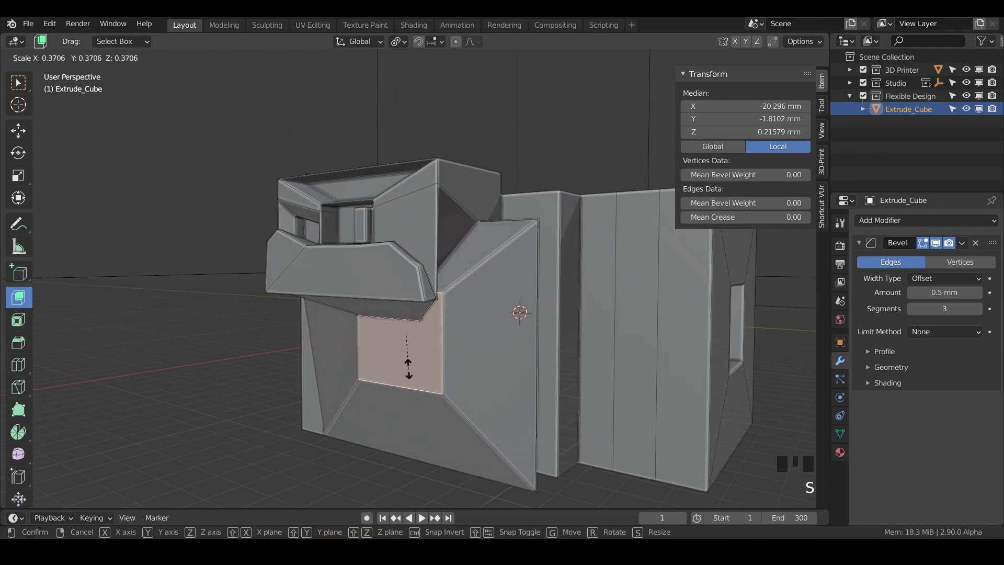
pyautogui.click(424, 365)
pyautogui.moveTo(353, 337); pyautogui.dragTo(312, 316, button='middle')
pyautogui.moveTo(310, 310); pyautogui.dragTo(321, 309)
# Try shrinking the floor of the outer plate's recess and undo the scaling
pyautogui.moveTo(321, 309); pyautogui.dragTo(419, 300, button='middle')
pyautogui.scroll(2, 419, 300)
pyautogui.keyDown('shift'); pyautogui.moveTo(404, 356); pyautogui.dragTo(306, 319, button='middle'); pyautogui.keyUp('shift')
pyautogui.scroll(2, 522, 330)
pyautogui.press('s')
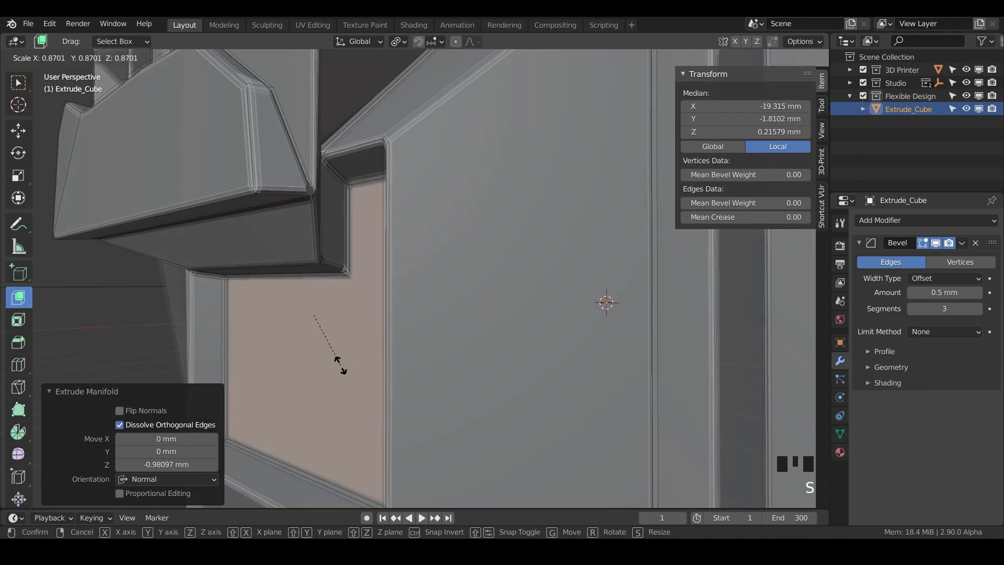
pyautogui.click(321, 358)
pyautogui.moveTo(320, 359); pyautogui.dragTo(267, 345, button='middle')
pyautogui.hotkey('ctrl', 'z')
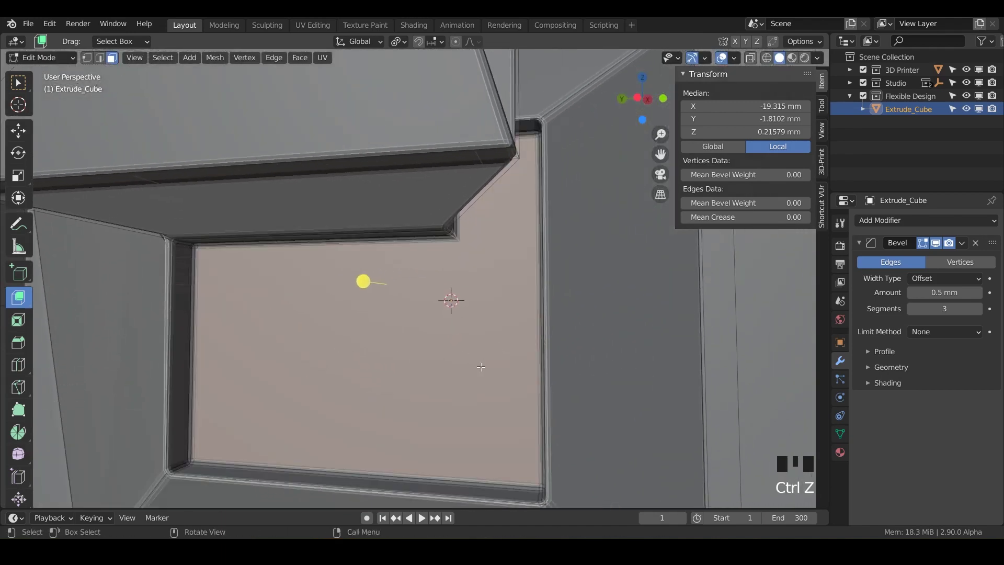
# Scale the floor face of the outer plate's recess to taper its walls
pyautogui.moveTo(481, 366); pyautogui.dragTo(452, 195, button='middle')
pyautogui.press('s')
pyautogui.click(442, 357)
pyautogui.scroll(-2, 347, 367)
pyautogui.scroll(3, 480, 385)
pyautogui.scroll(3, 442, 245)
# Examine the sides of the tapered plate and overhanging block, including their hidden faces in X-ray
pyautogui.click(394, 162)
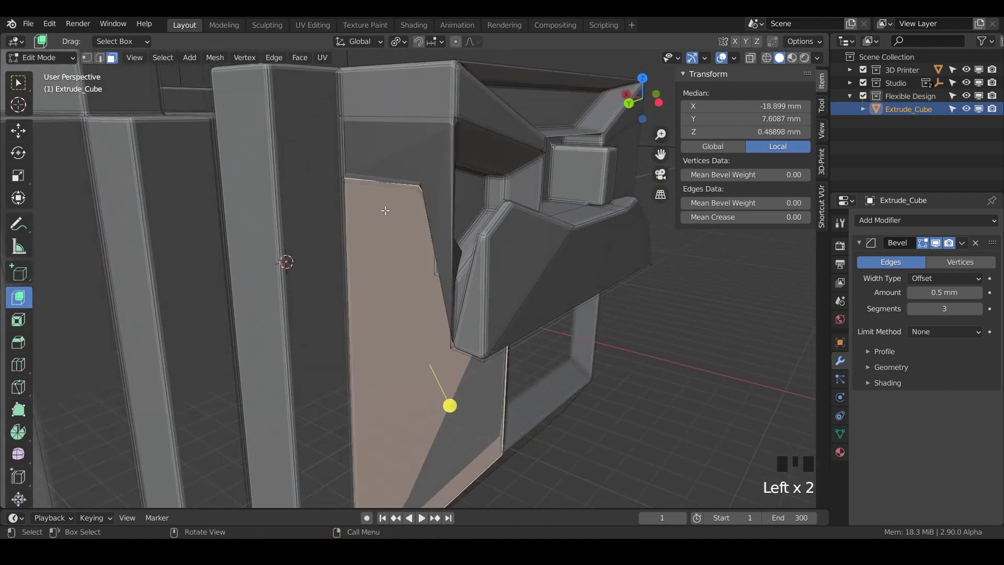
pyautogui.moveTo(385, 210); pyautogui.dragTo(489, 306, button='middle')
pyautogui.scroll(-2, 447, 294)
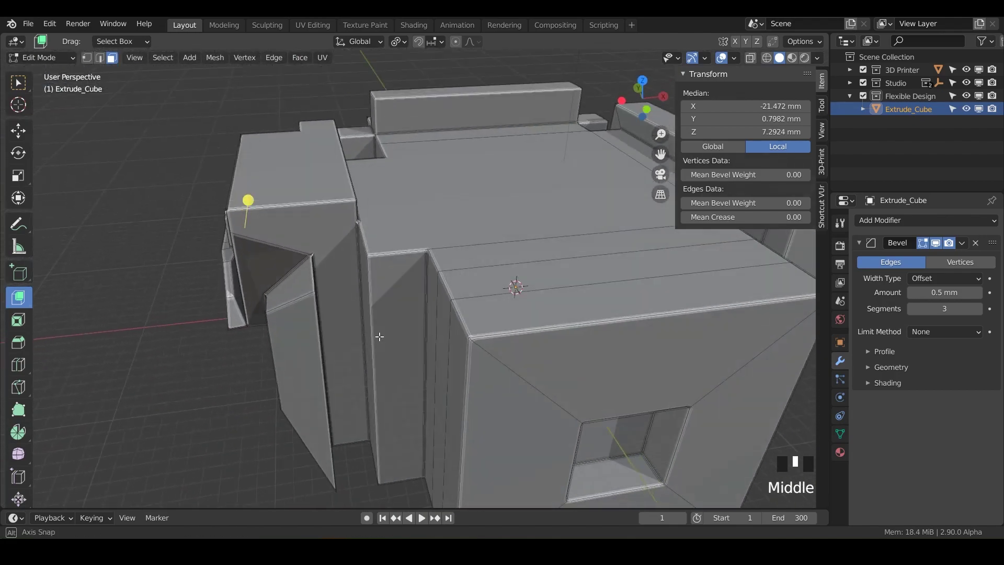
pyautogui.moveTo(380, 336); pyautogui.dragTo(402, 335, button='middle')
pyautogui.scroll(4, 414, 340)
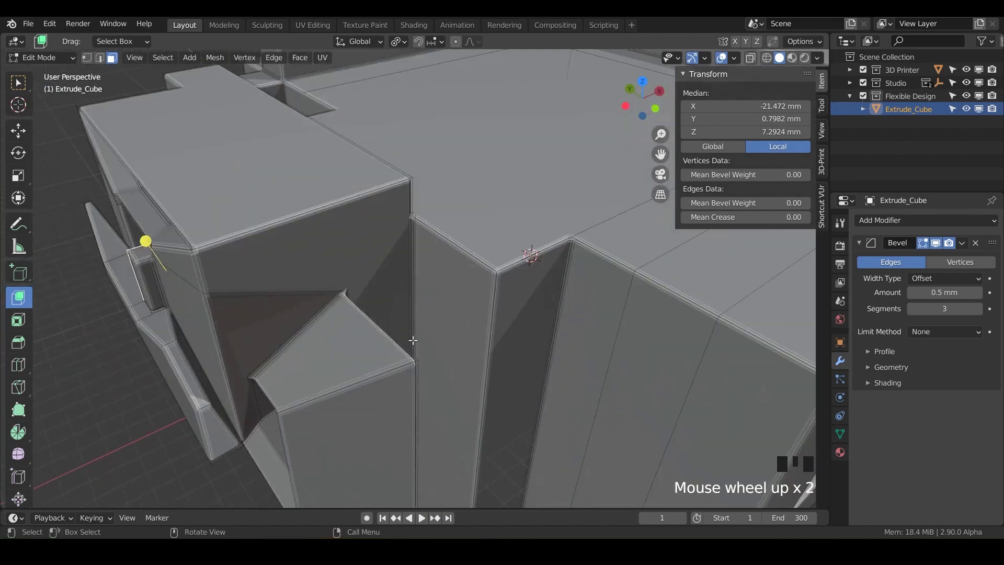
pyautogui.scroll(-2, 383, 267)
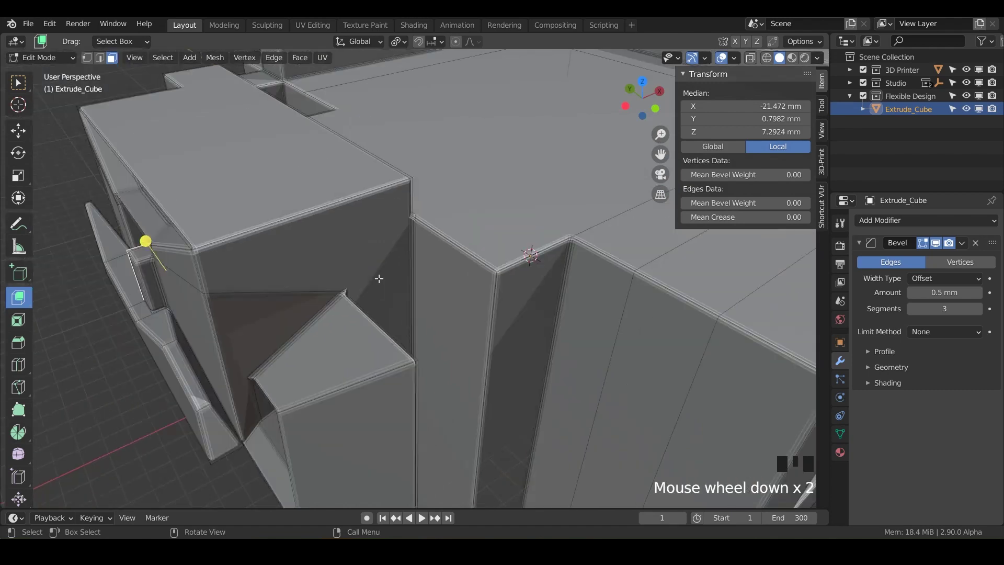
pyautogui.moveTo(379, 278); pyautogui.dragTo(410, 283, button='middle')
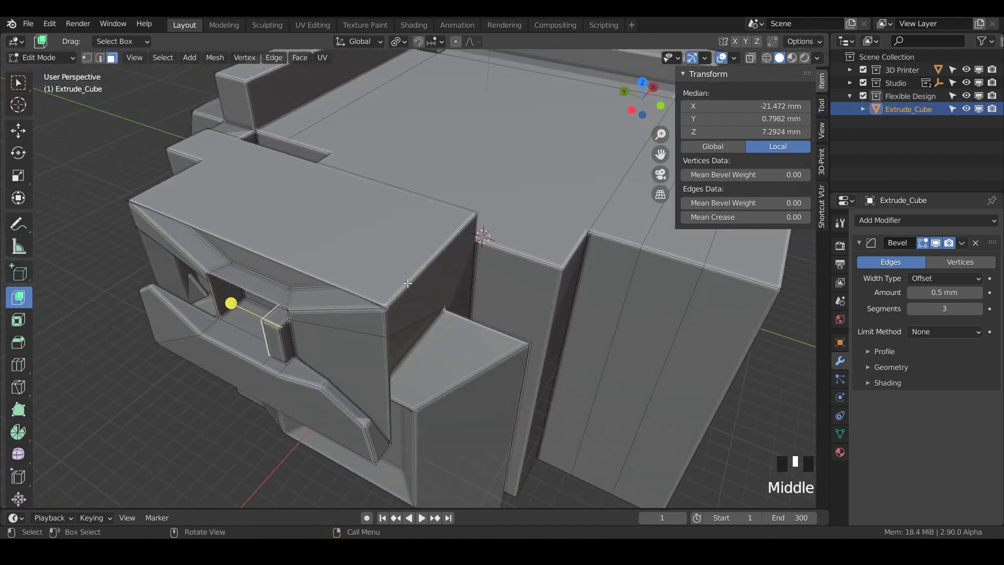
pyautogui.moveTo(461, 315); pyautogui.dragTo(510, 167, button='middle')
pyautogui.scroll(2, 476, 295)
pyautogui.moveTo(616, 246); pyautogui.dragTo(414, 241, button='middle')
pyautogui.scroll(3, 415, 241)
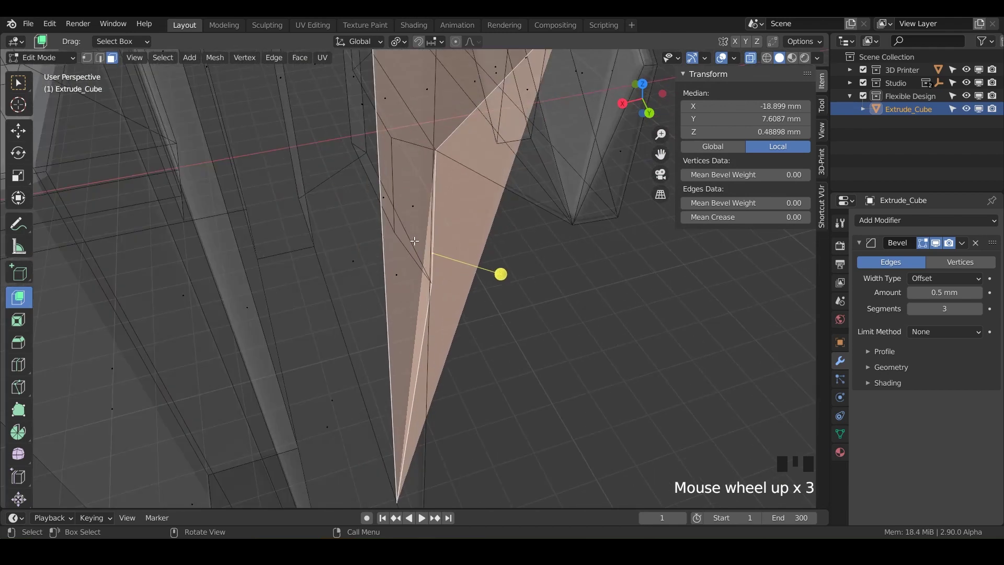
pyautogui.hotkey('alt', 'z')
pyautogui.hotkey('alt', 'z')
pyautogui.keyDown('shift'); pyautogui.moveTo(417, 263); pyautogui.dragTo(362, 251, button='middle'); pyautogui.keyUp('shift')
pyautogui.hotkey('alt', 'z')
pyautogui.hotkey('alt', 'z')
pyautogui.click(384, 77)
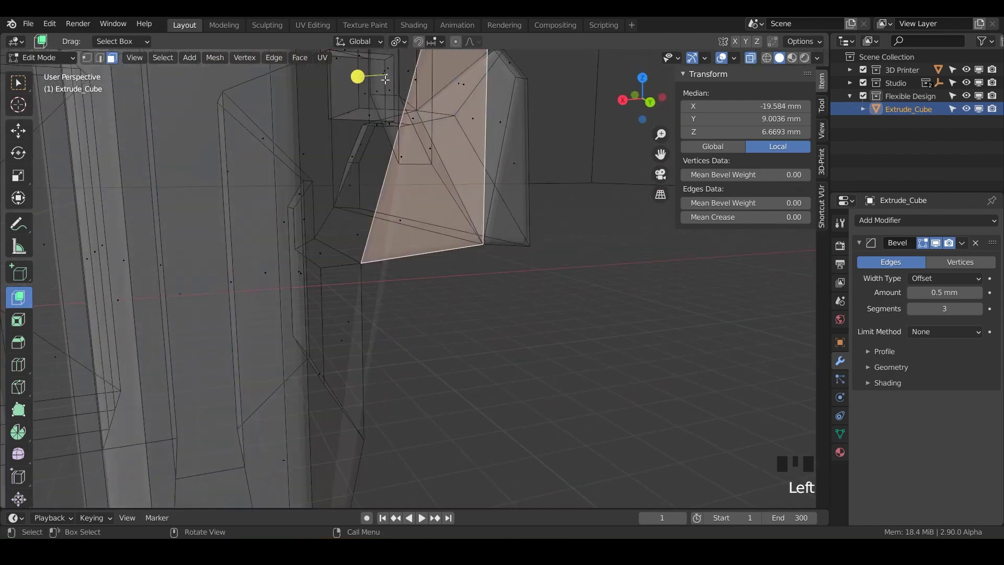
# Extrude the floor of the small recess beside the pocket outward about 1.22 mm and scale it down to 0.429
pyautogui.moveTo(394, 116); pyautogui.dragTo(368, 142, button='middle')
pyautogui.click(360, 136)
pyautogui.hotkey('alt', 'z')
pyautogui.moveTo(393, 190); pyautogui.dragTo(397, 185, button='middle')
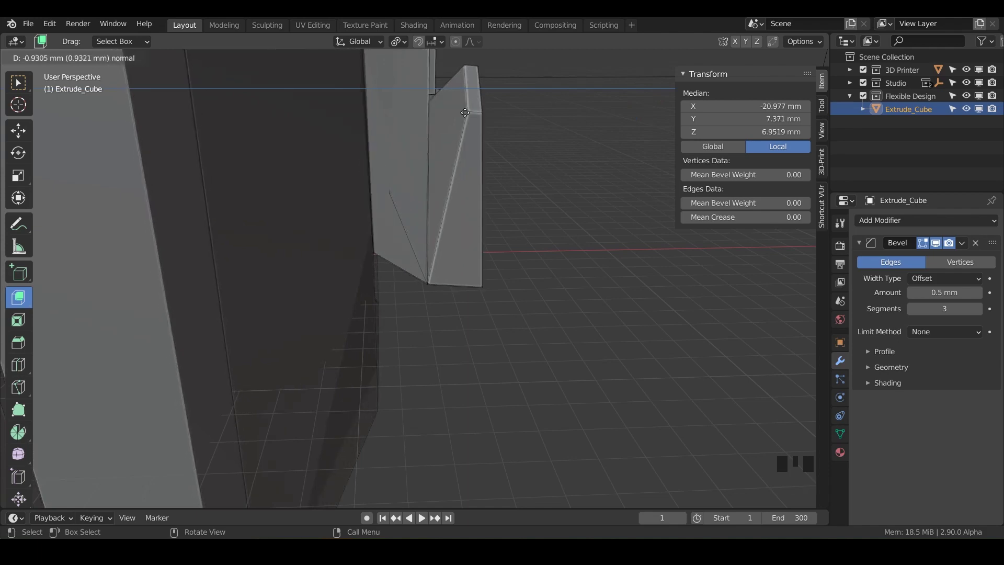
pyautogui.moveTo(476, 114); pyautogui.dragTo(476, 114)
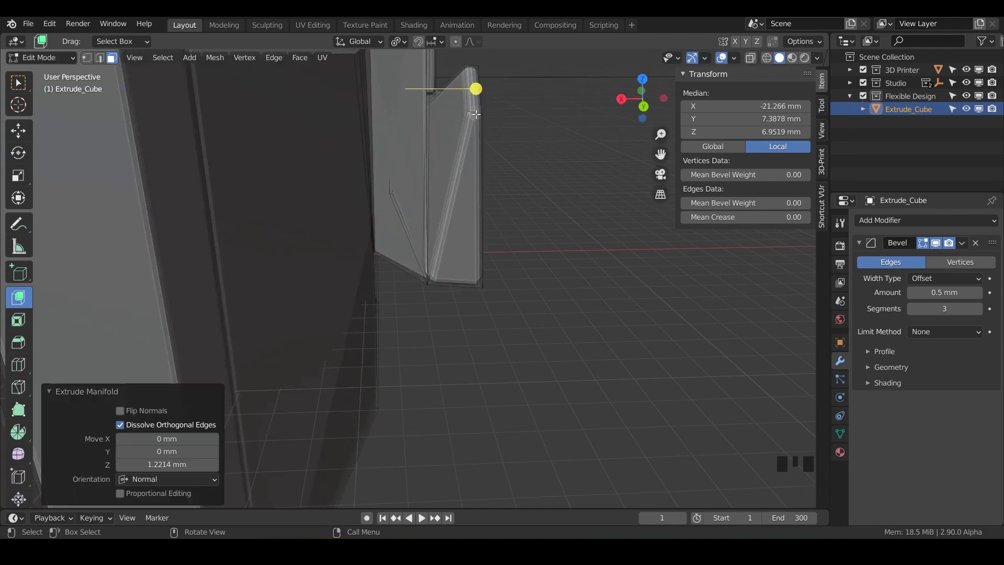
pyautogui.moveTo(475, 114); pyautogui.dragTo(313, 207, button='middle')
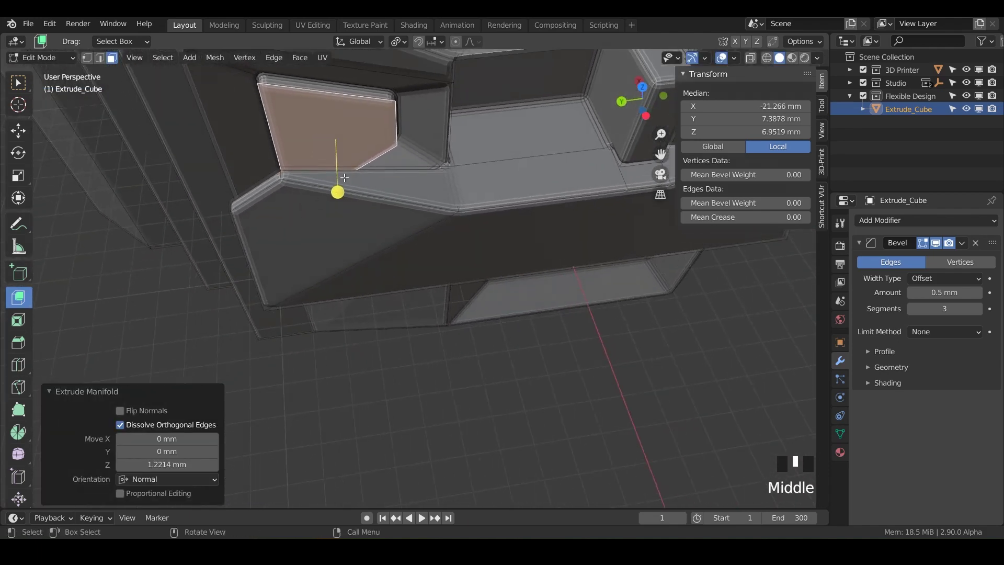
pyautogui.moveTo(353, 167); pyautogui.dragTo(297, 150, button='middle')
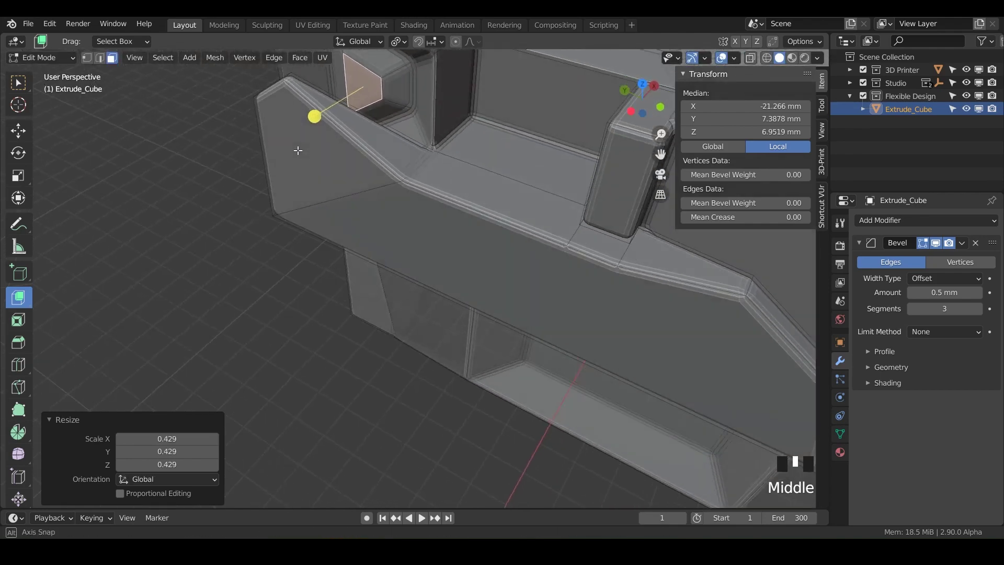
# Inspect the stray creased geometry on the overhanging block's side face in X-ray and in Object Mode
pyautogui.keyDown('shift'); pyautogui.moveTo(368, 128); pyautogui.dragTo(414, 278, button='middle'); pyautogui.keyUp('shift')
pyautogui.scroll(2, 457, 260)
pyautogui.click(389, 268)
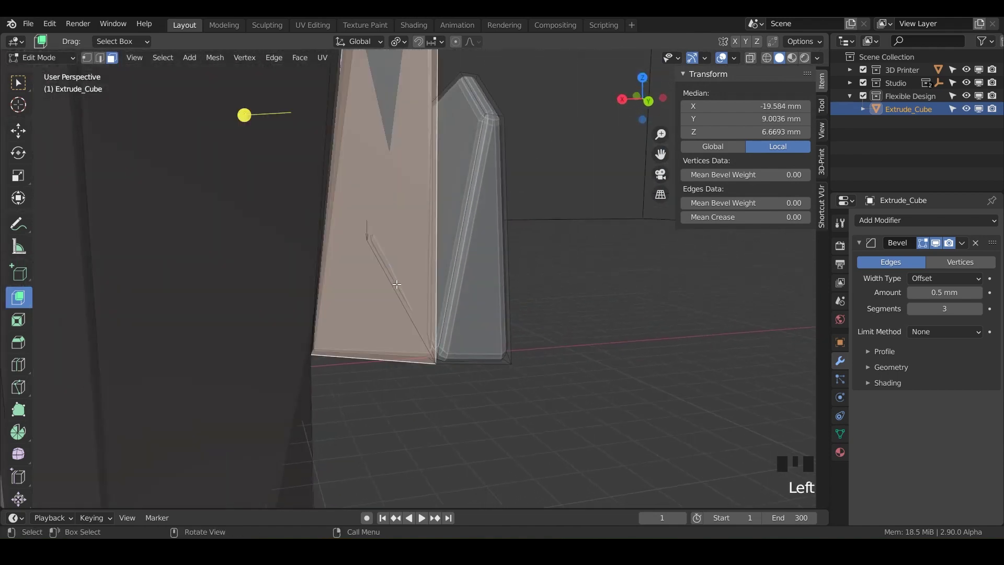
pyautogui.hotkey('alt', 'z')
pyautogui.click(388, 269)
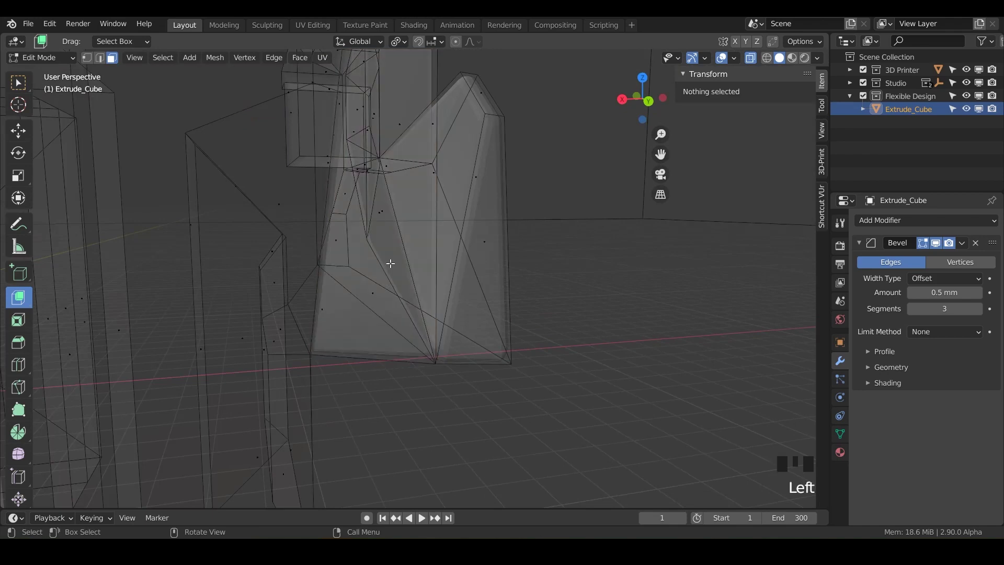
pyautogui.click(384, 220)
pyautogui.moveTo(383, 221); pyautogui.dragTo(370, 238, button='middle')
pyautogui.press('Tab')
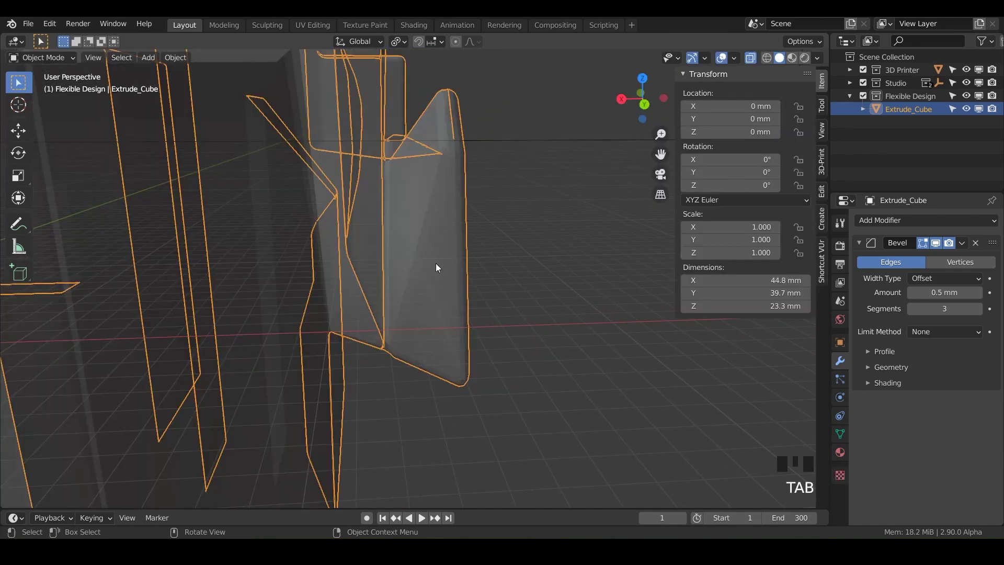
pyautogui.hotkey('alt', 'z')
pyautogui.moveTo(426, 305); pyautogui.dragTo(403, 335, button='middle')
# Return to Edit Mode and extrude the small pocket block's side face outward to widen it
pyautogui.press('Tab')
pyautogui.click(361, 276)
pyautogui.moveTo(444, 352); pyautogui.dragTo(478, 377)
# Recess the small block's side face, extrude the ledge face opposite it inward about 1.02 mm and scale that face down
pyautogui.click(387, 323)
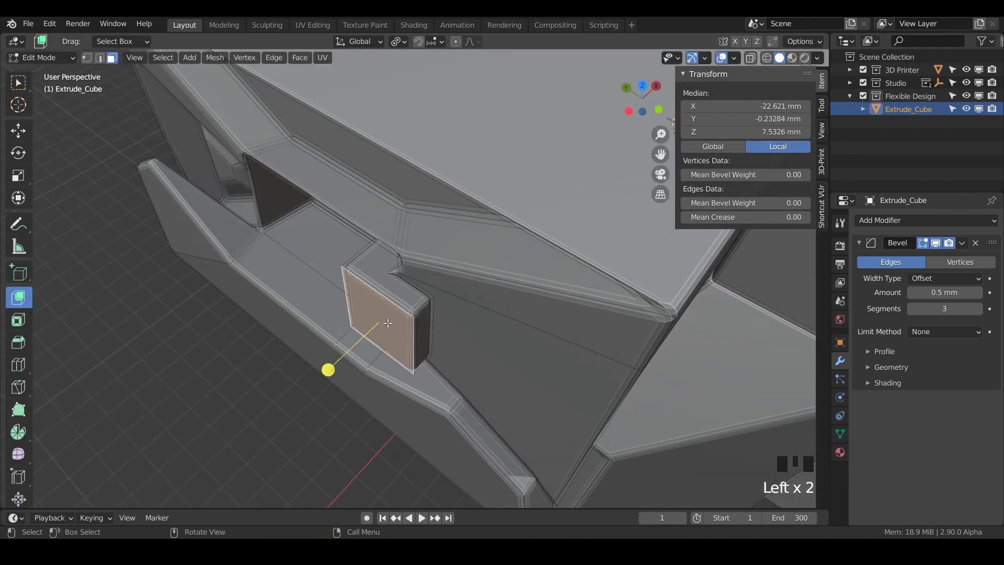
pyautogui.click(379, 368)
pyautogui.moveTo(379, 367); pyautogui.dragTo(368, 306, button='middle')
pyautogui.scroll(3, 527, 282)
pyautogui.moveTo(453, 280); pyautogui.dragTo(512, 301, button='middle')
pyautogui.scroll(-2, 428, 273)
pyautogui.scroll(-3, 451, 281)
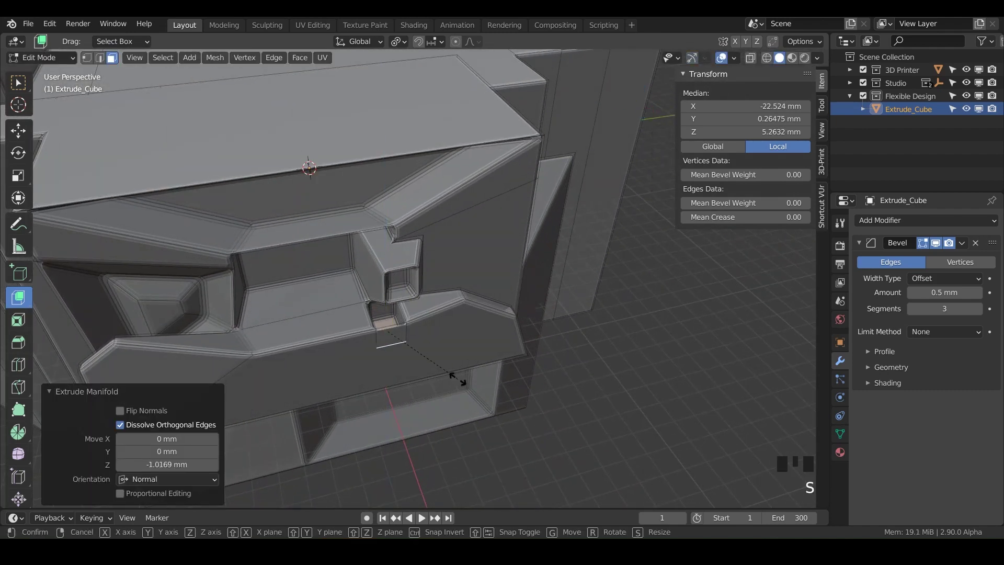
# Extrude the face on the underside of the overhanging block and scale it down to 0.476
pyautogui.scroll(3, 375, 314)
pyautogui.moveTo(374, 314); pyautogui.dragTo(415, 313, button='middle')
pyautogui.click(415, 319)
pyautogui.moveTo(415, 284); pyautogui.dragTo(444, 357)
pyautogui.moveTo(444, 357); pyautogui.dragTo(338, 298, button='middle')
pyautogui.click(336, 207)
pyautogui.click(322, 248)
# Try to recess the upper face on the front block's side by about 1.16 mm and scale it down, and undo the attempt
pyautogui.moveTo(321, 248); pyautogui.dragTo(349, 279, button='middle')
pyautogui.scroll(-2, 407, 220)
pyautogui.scroll(-1, 363, 266)
pyautogui.scroll(2, 385, 228)
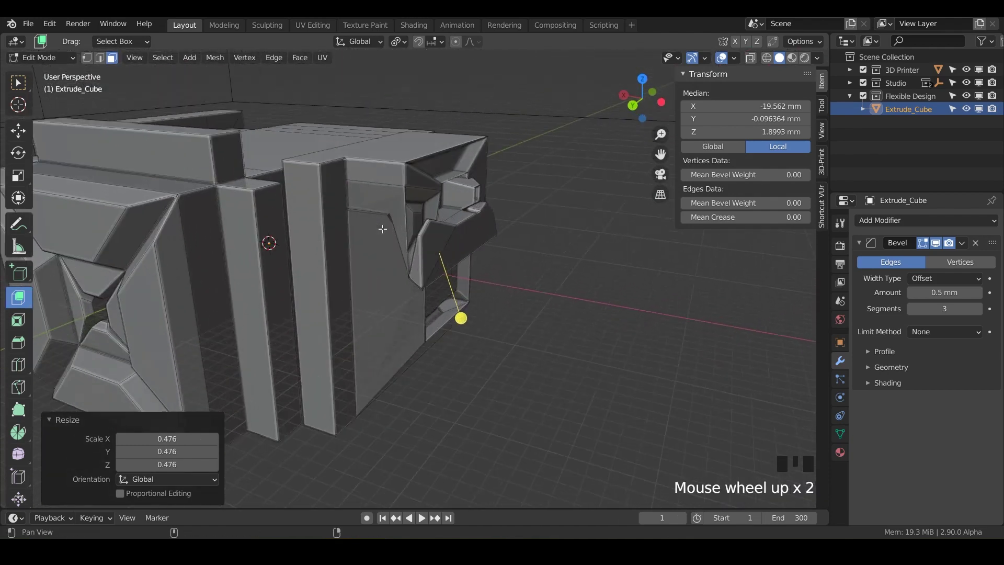
pyautogui.keyDown('shift'); pyautogui.moveTo(385, 227); pyautogui.dragTo(367, 280, button='middle'); pyautogui.keyUp('shift')
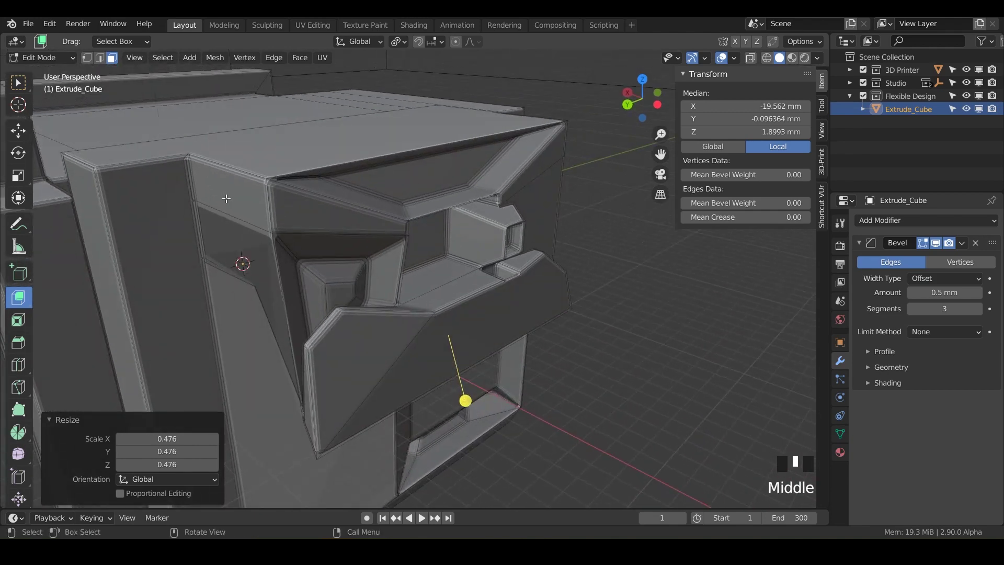
pyautogui.moveTo(236, 214); pyautogui.dragTo(326, 194, button='middle')
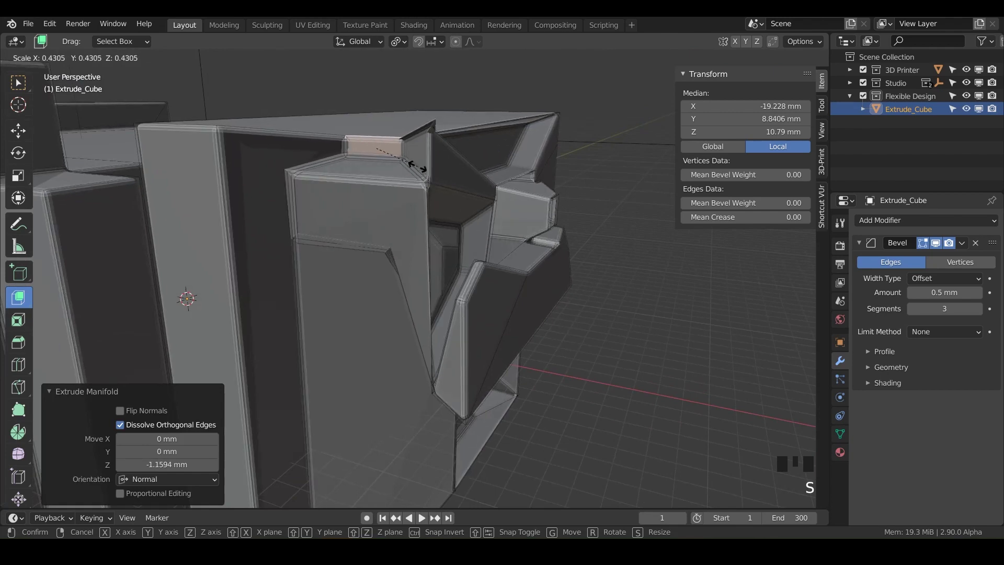
pyautogui.moveTo(392, 149); pyautogui.dragTo(385, 179, button='middle')
pyautogui.scroll(-3, 384, 179)
pyautogui.hotkey('ctrl', 'z')
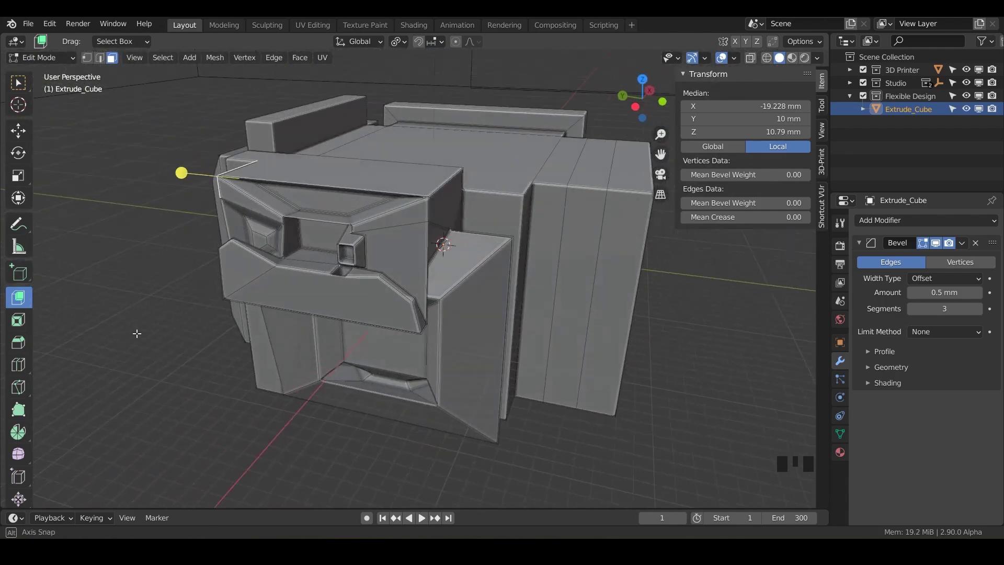
# Return to Object Mode and look over the whole bevelled model
pyautogui.press('Tab')
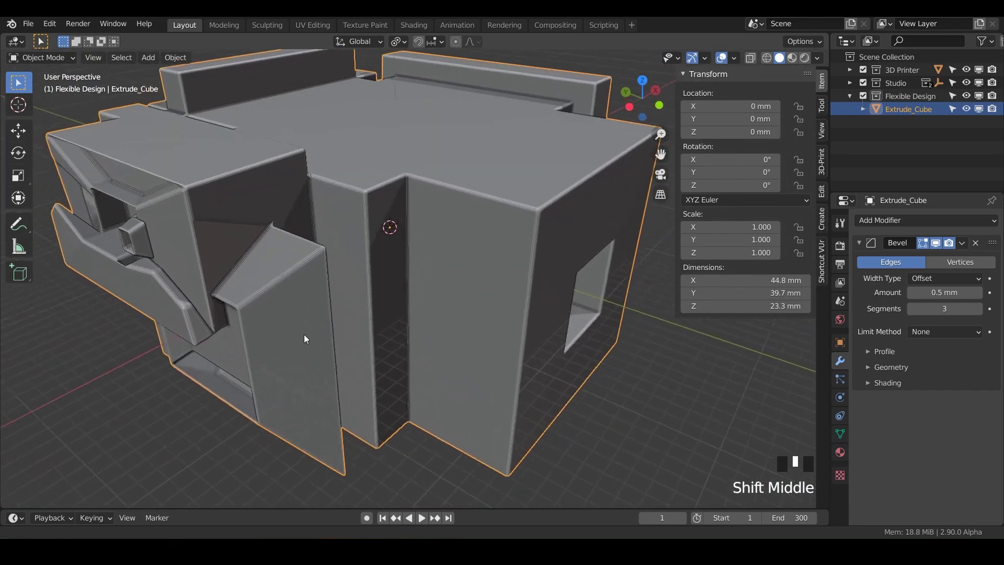
pyautogui.scroll(-2, 294, 354)
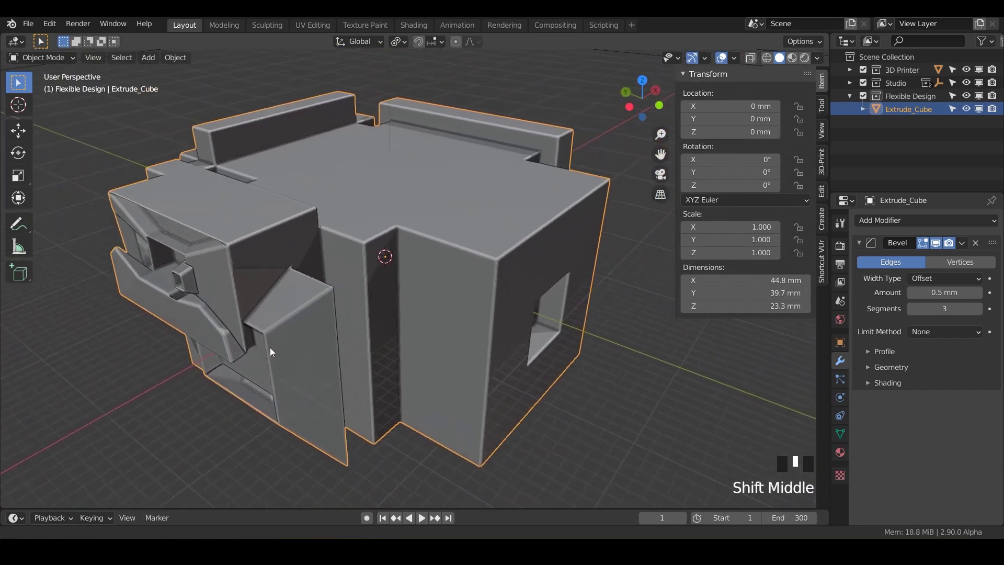